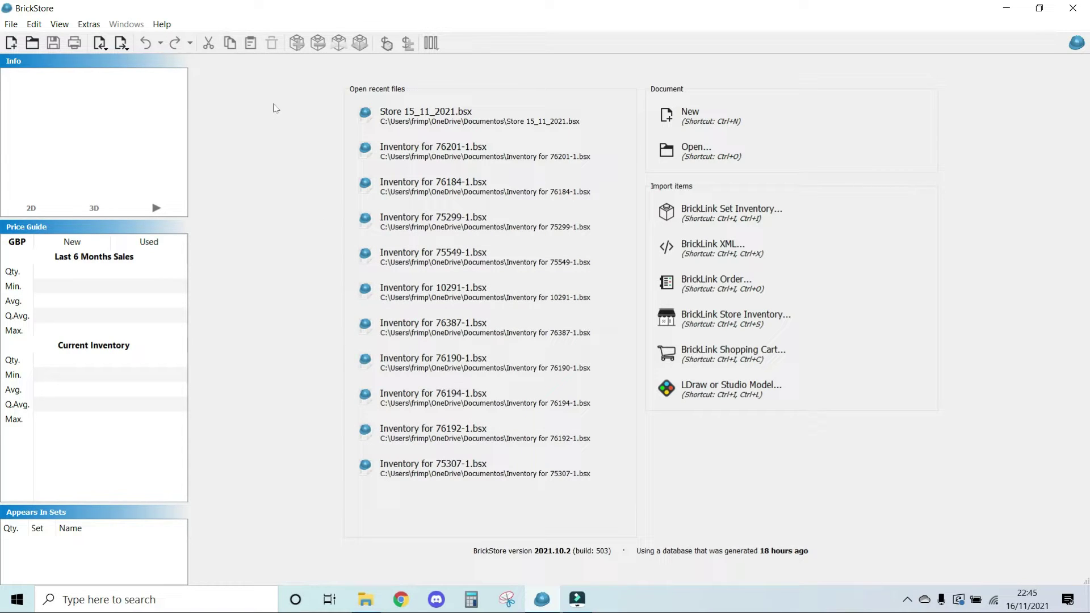
Step: Run Extras > Update Database to download the latest BrickLink catalogue database
left_click(89, 23)
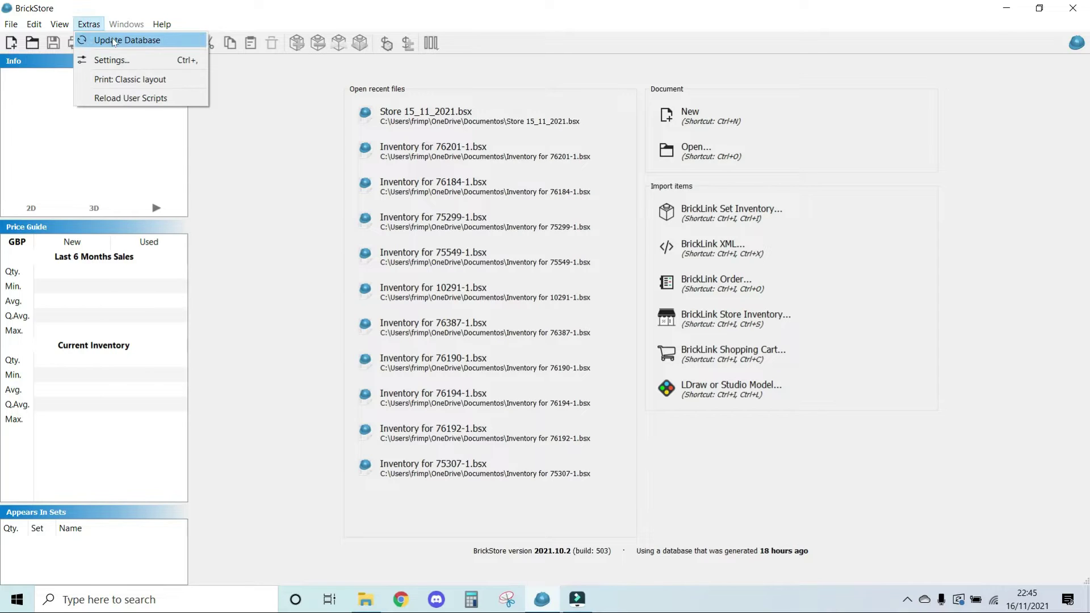
left_click(114, 41)
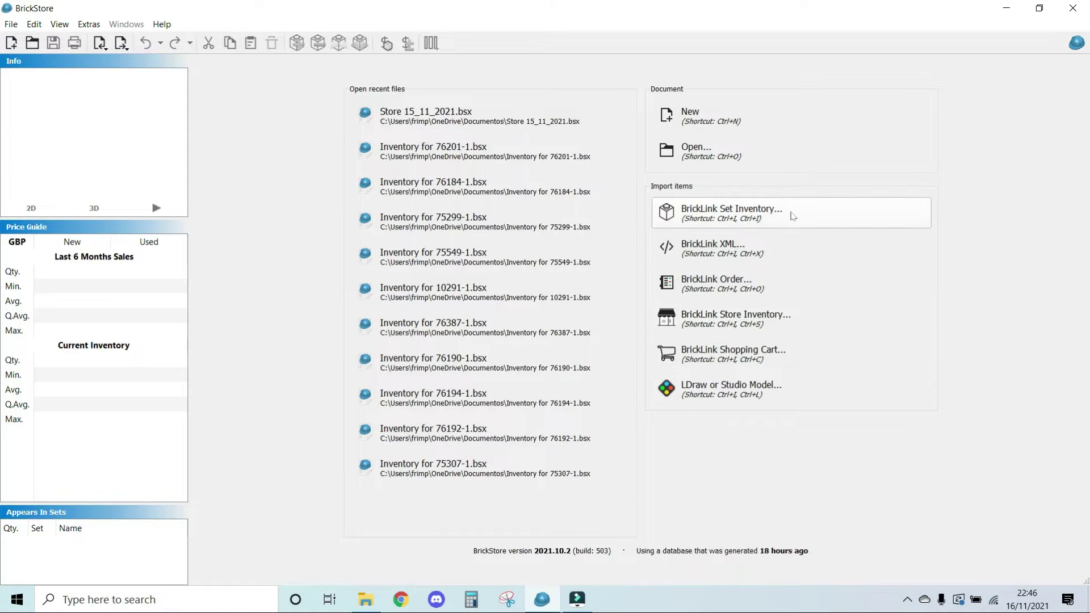
Step: Import the set 40478-1 Mini Disney Castle inventory as three new copies
left_click(740, 219)
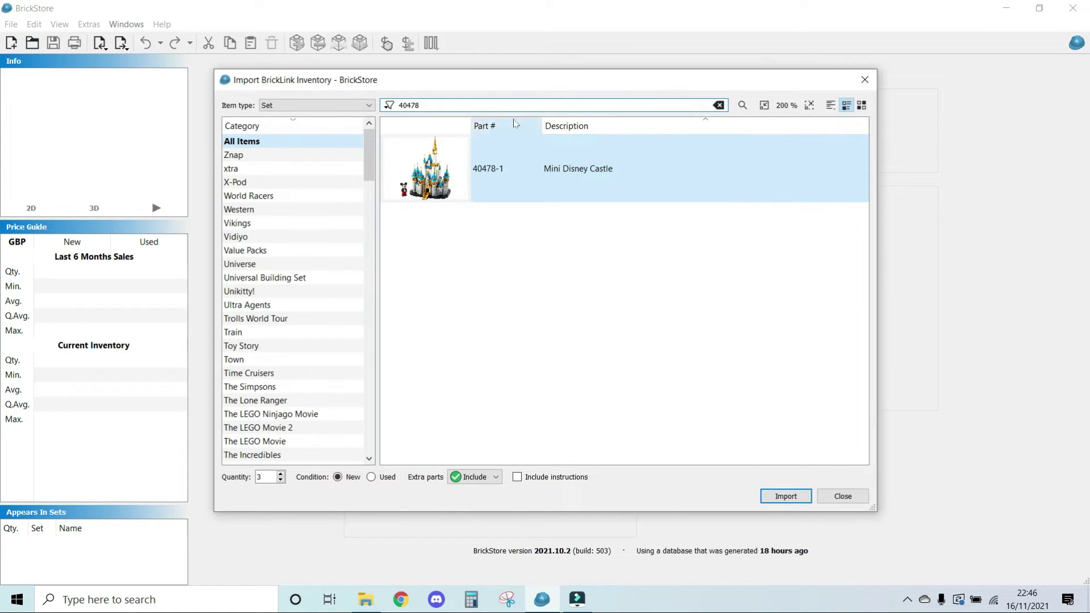
double_click(448, 105)
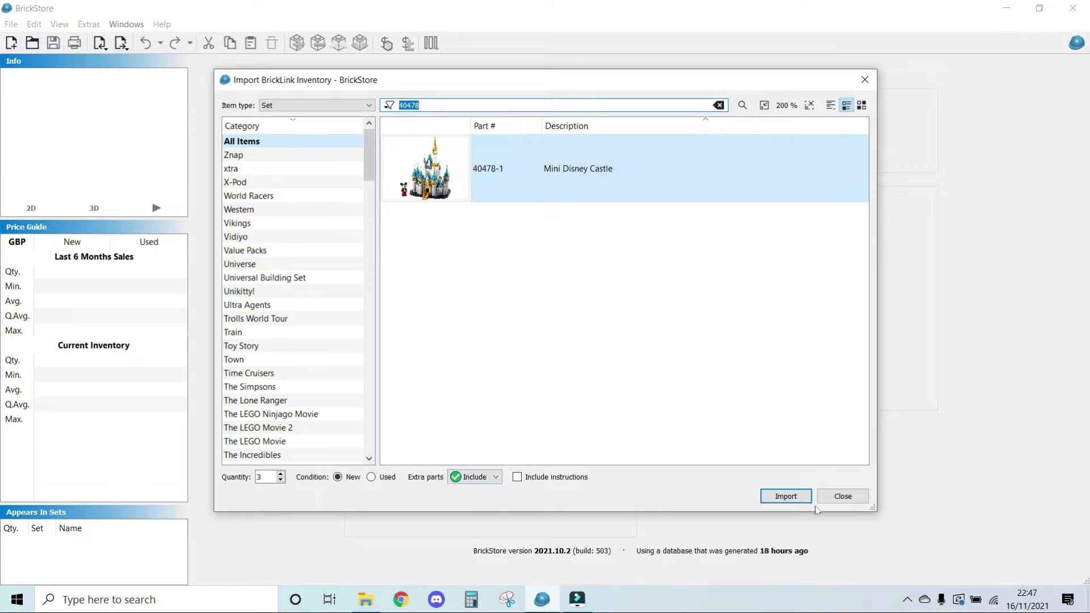
left_click(791, 497)
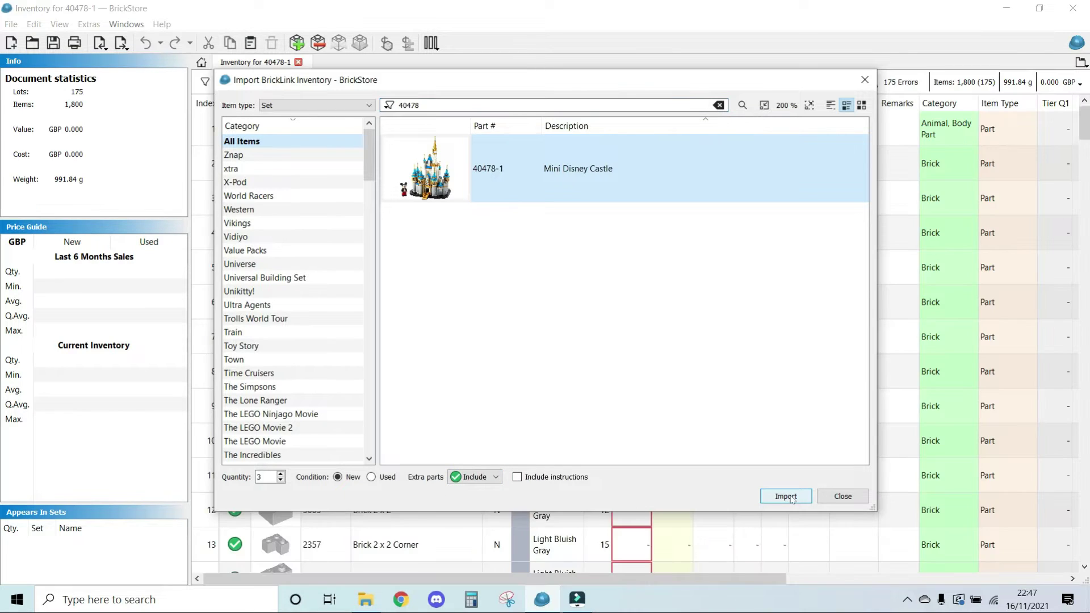
left_click(839, 500)
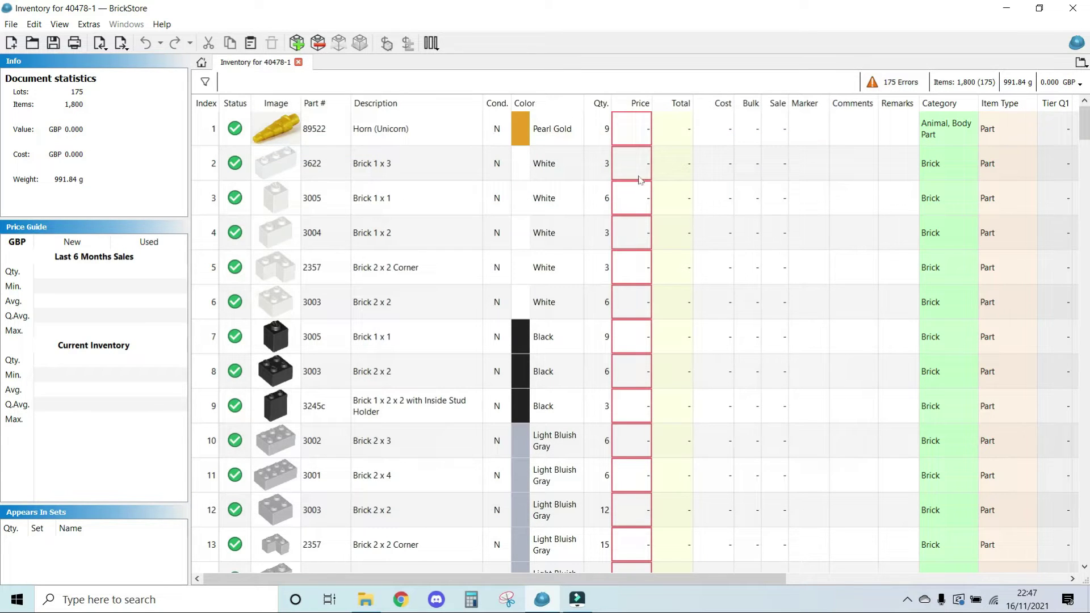
Step: Sort the 40478-1 inventory by the Color column so the Mickey Mouse lot is first
left_click(546, 102)
scroll(668, 332, "up", 5)
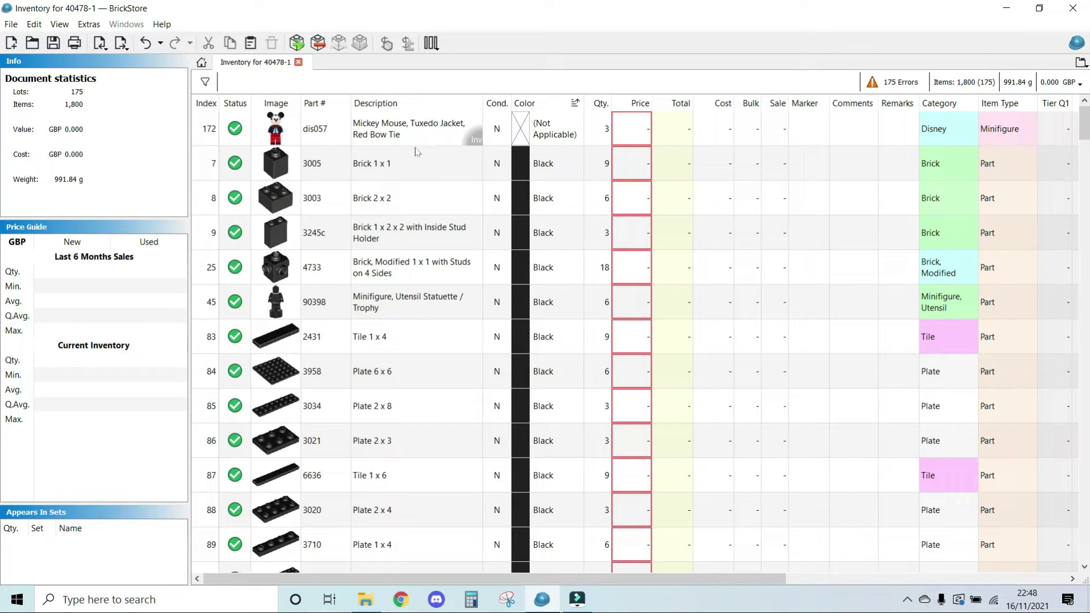
Step: Select all lots and consolidate duplicates with Yes to All, reducing 175 lots to 156
left_click(428, 167)
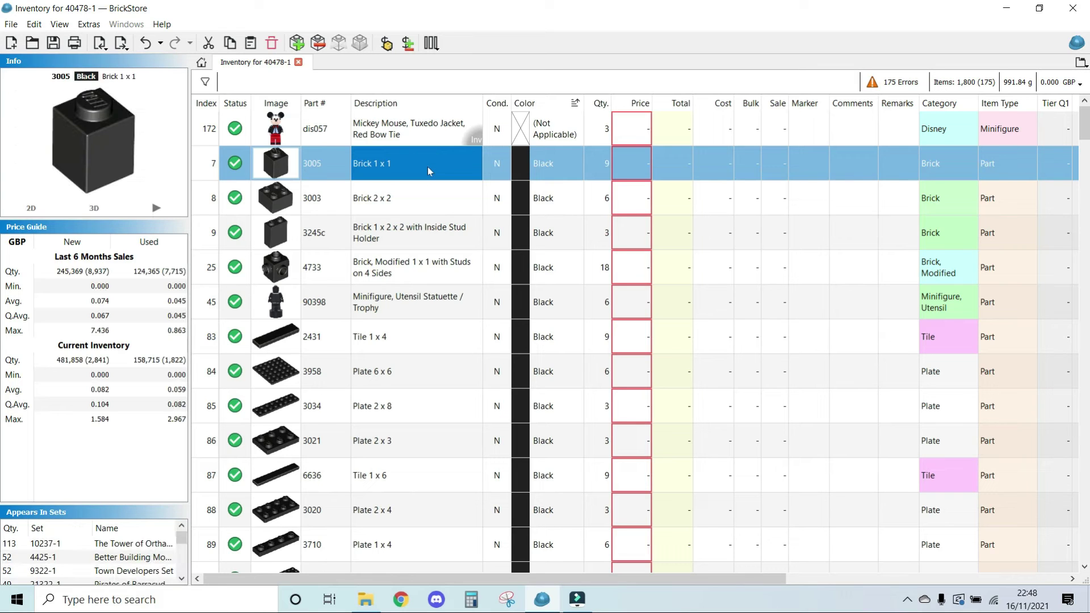
key("ctrl+a")
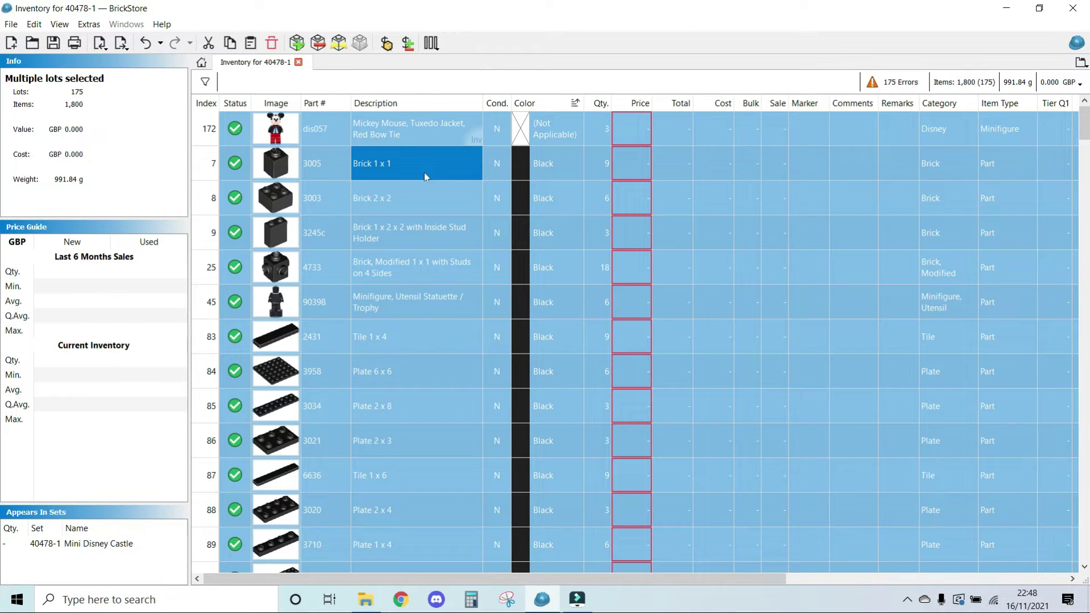
right_click(421, 226)
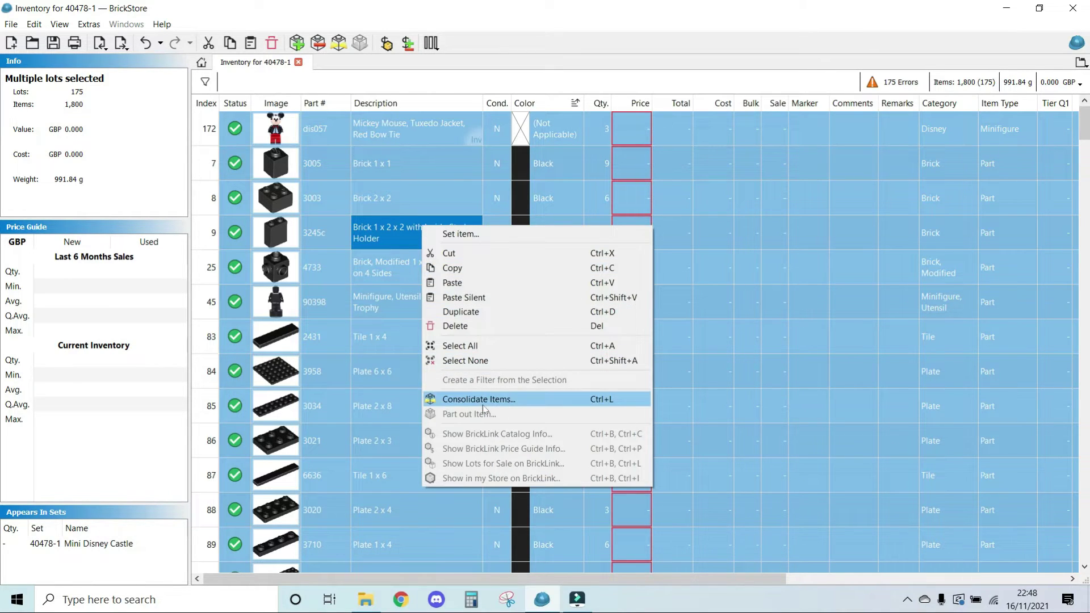
left_click(41, 25)
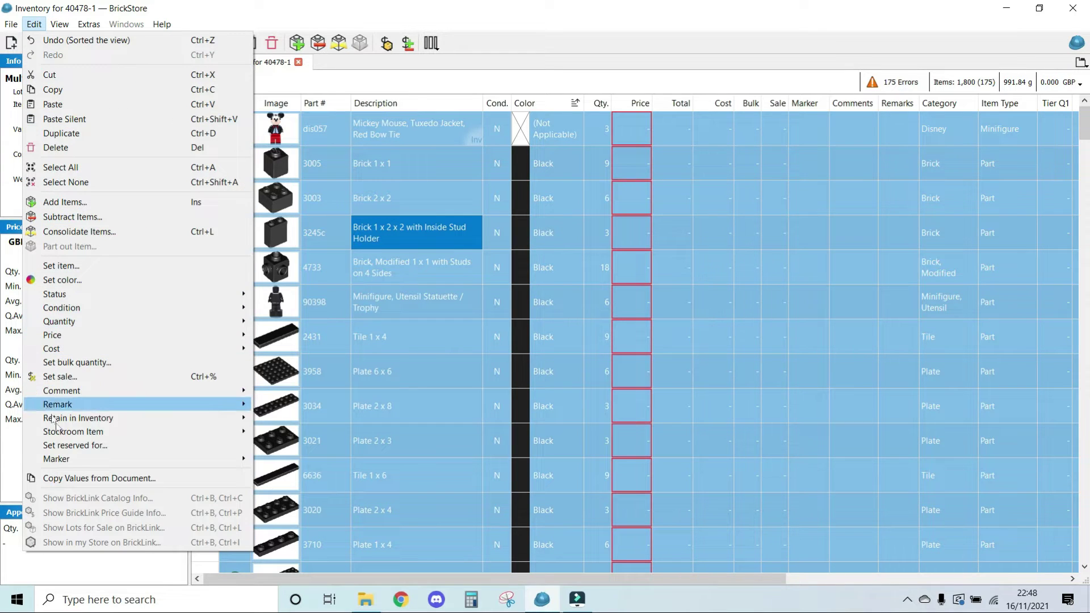
left_click(164, 238)
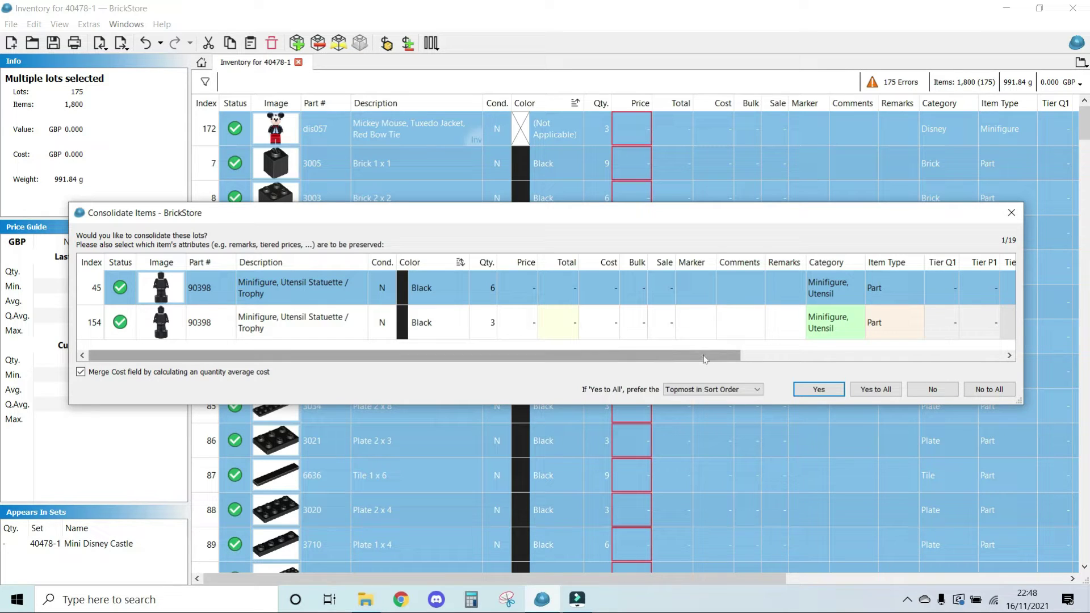
left_click(877, 392)
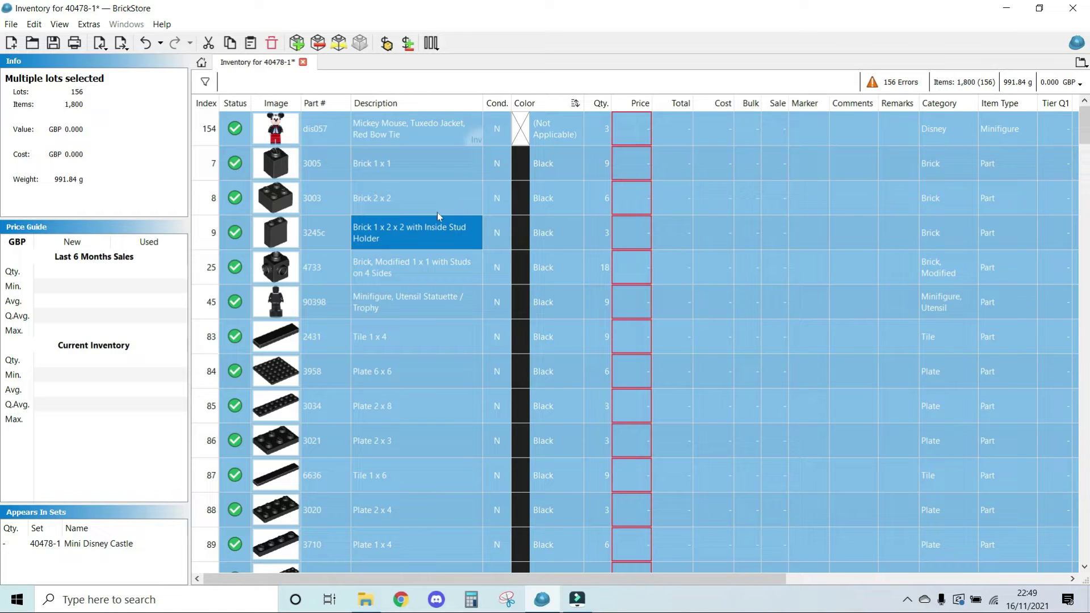
left_click(89, 23)
left_click(117, 59)
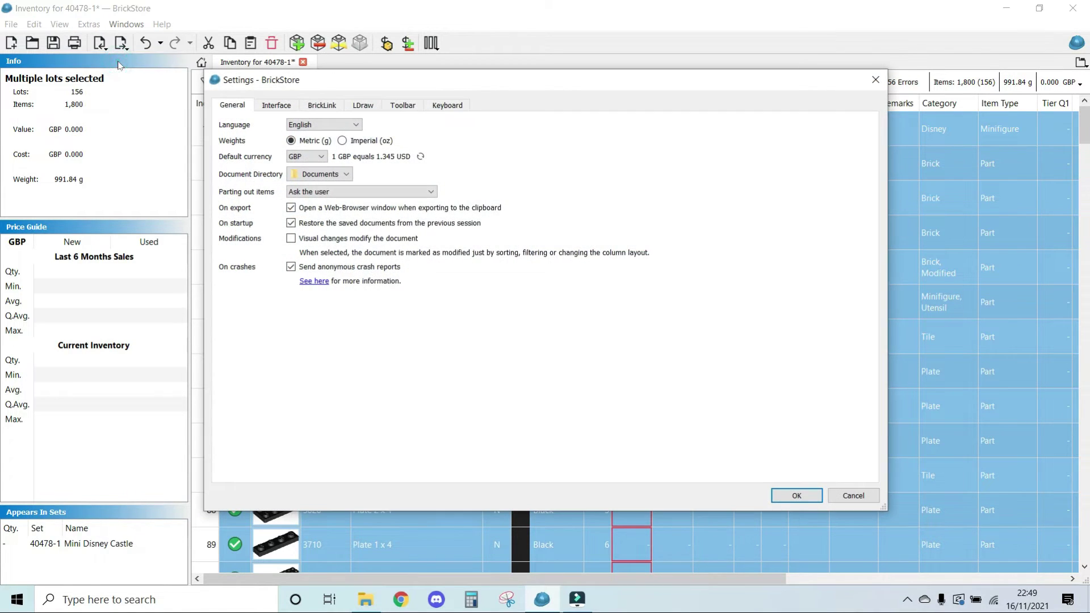
left_click(798, 496)
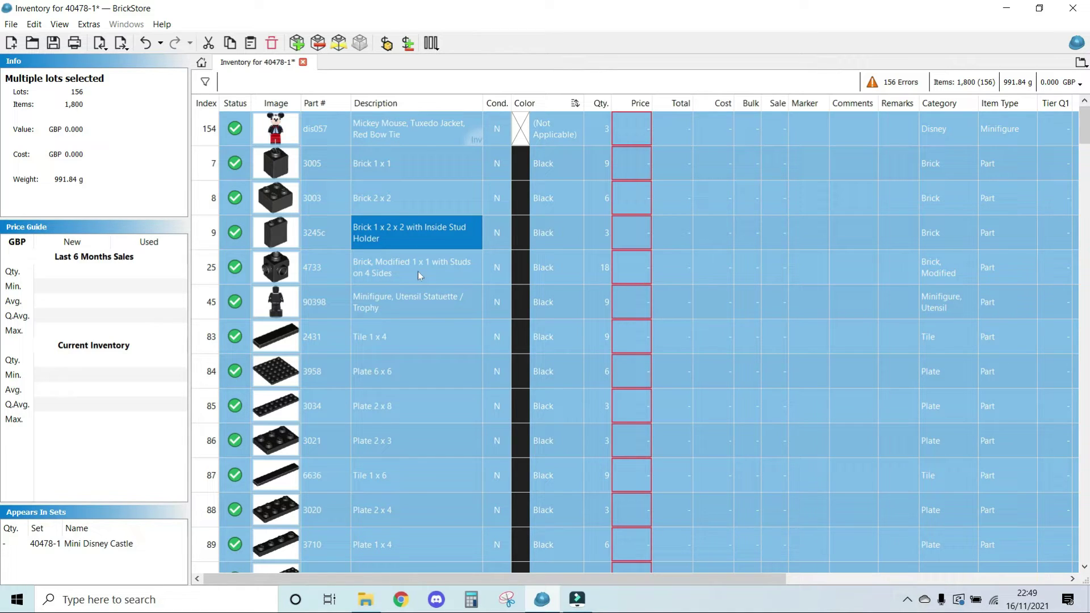
Step: Set every lot's price to the Last 6 Months Sales Average from the price guide
left_click(34, 24)
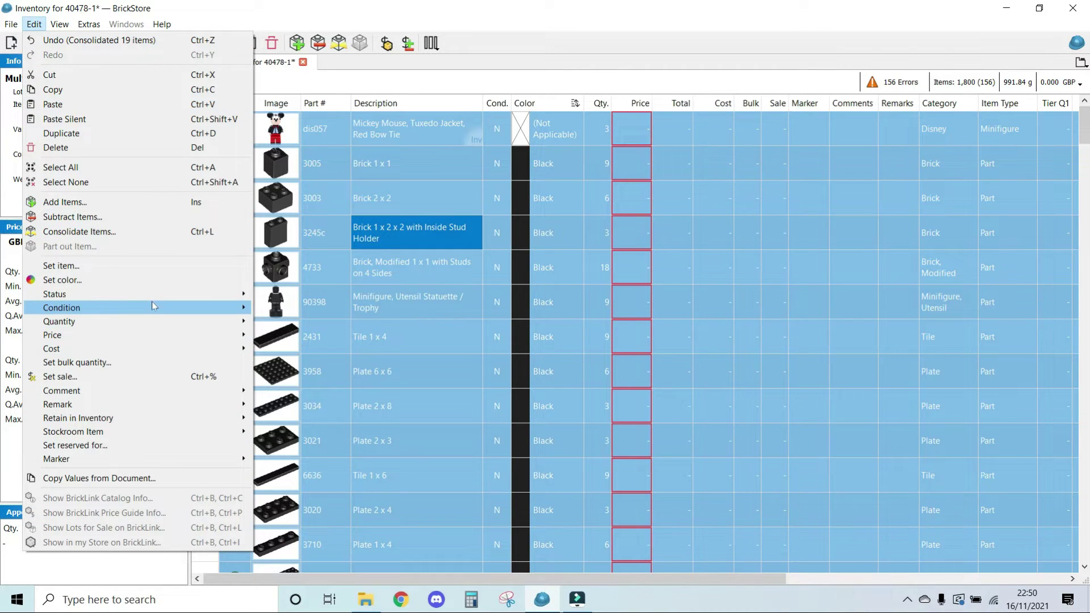
mouse_move(161, 341)
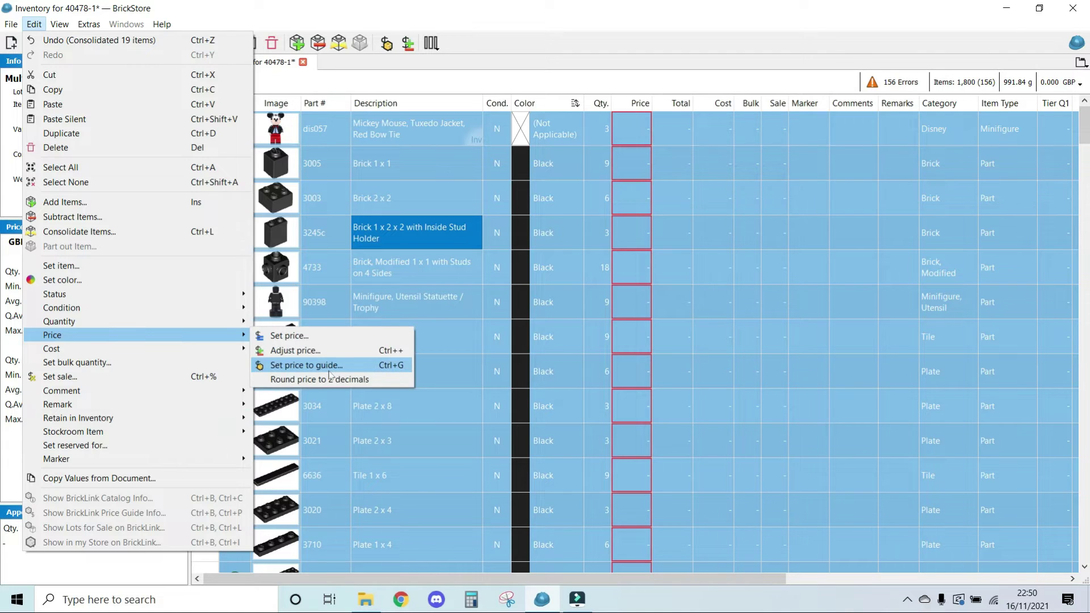
left_click(417, 11)
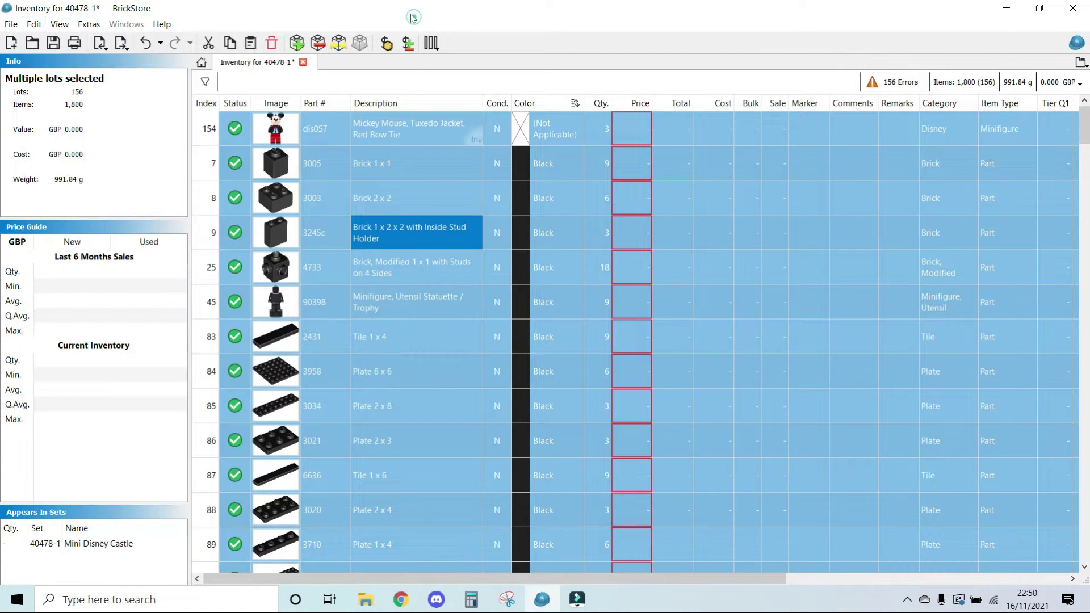
left_click(388, 43)
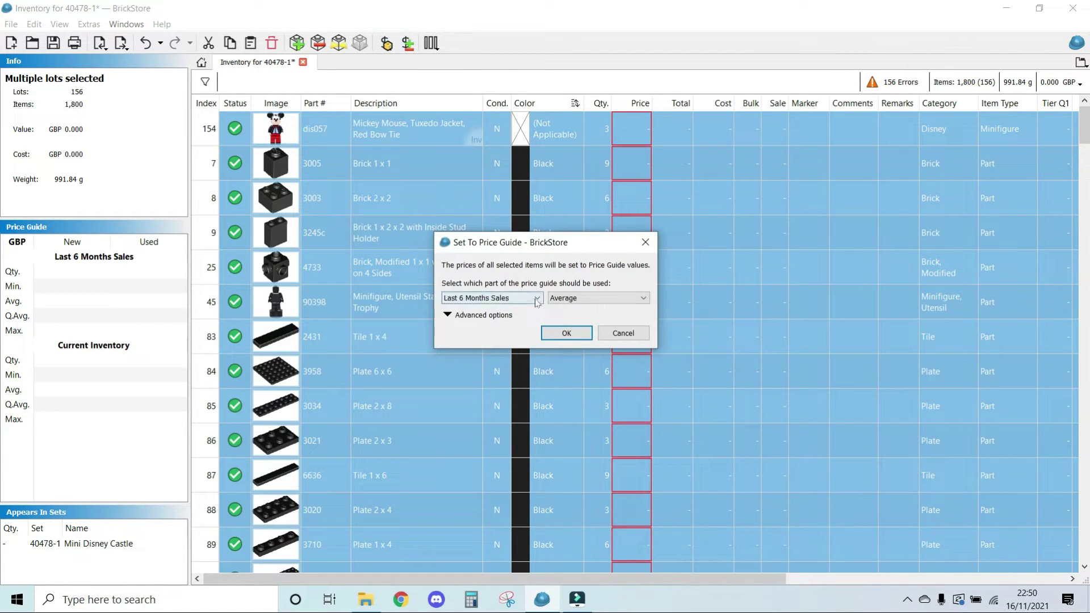
left_click(536, 299)
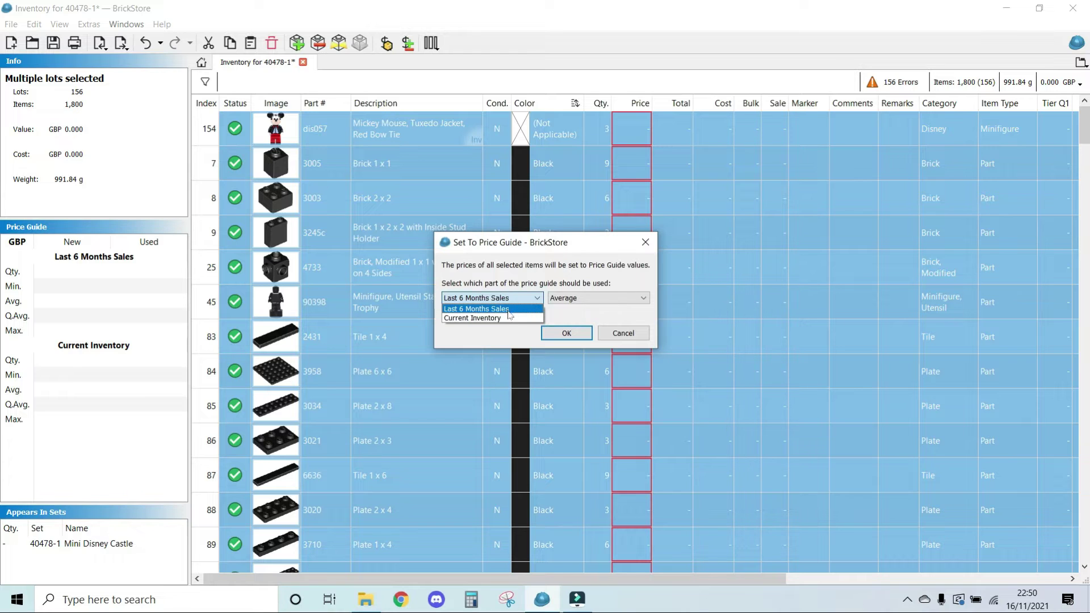
left_click(605, 301)
left_click(605, 301)
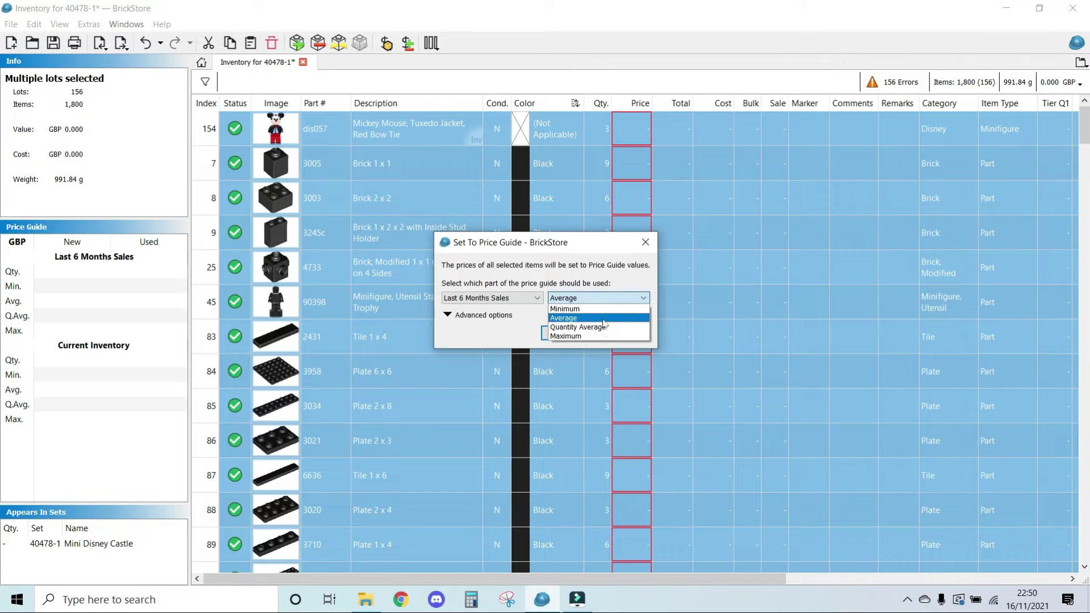
left_click(590, 318)
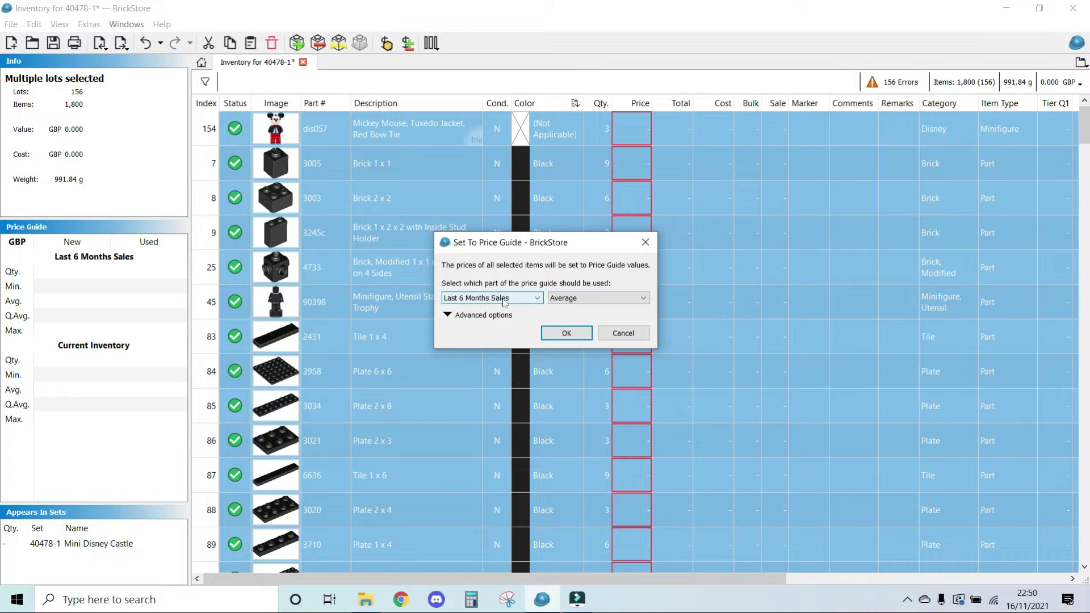
left_click(571, 332)
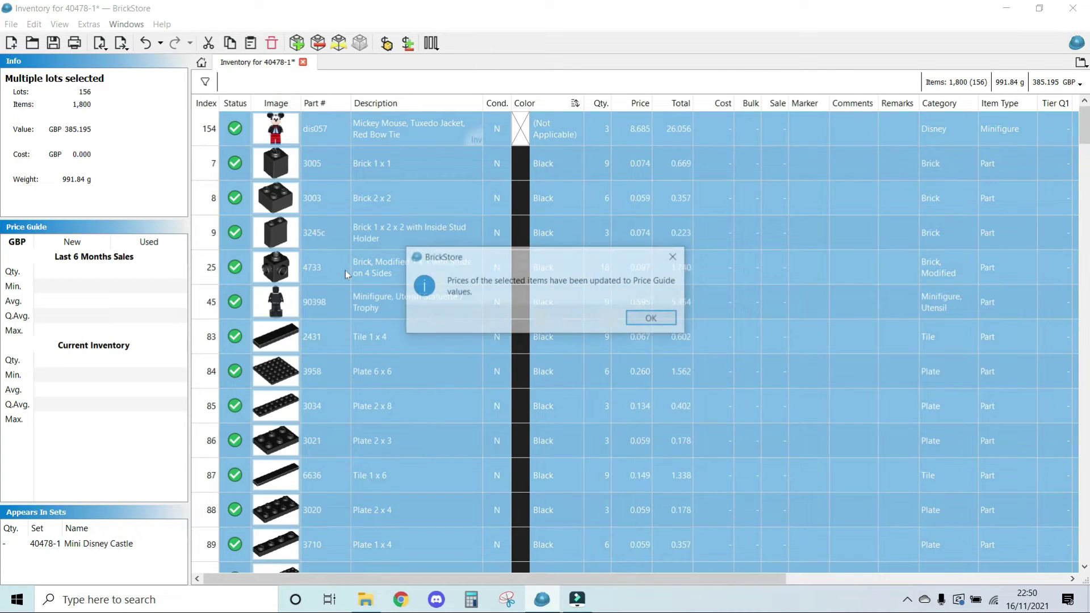
left_click(645, 323)
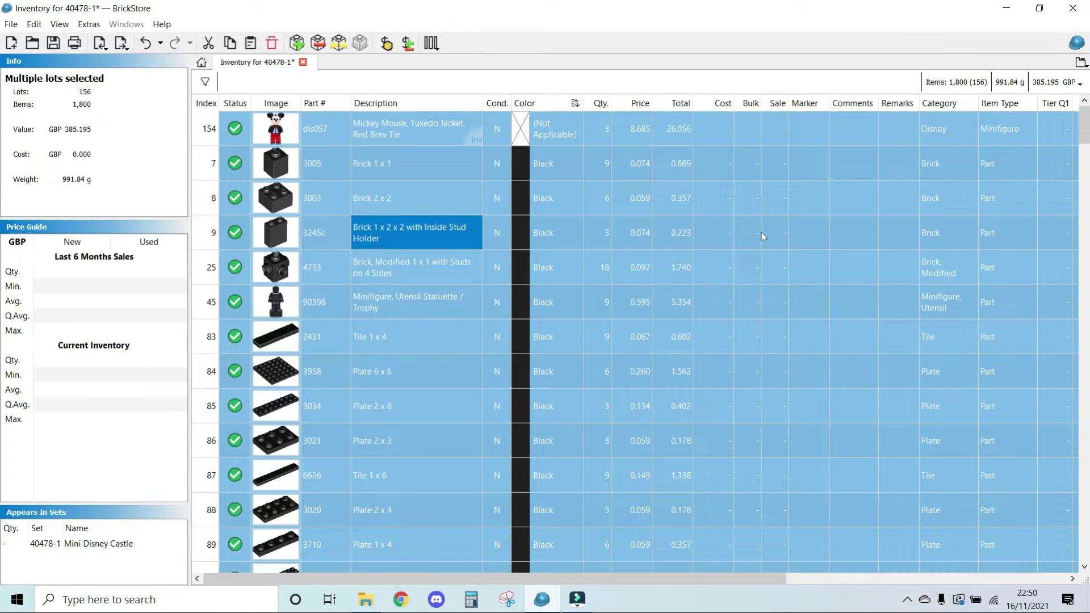
left_click(636, 236)
left_click(637, 132)
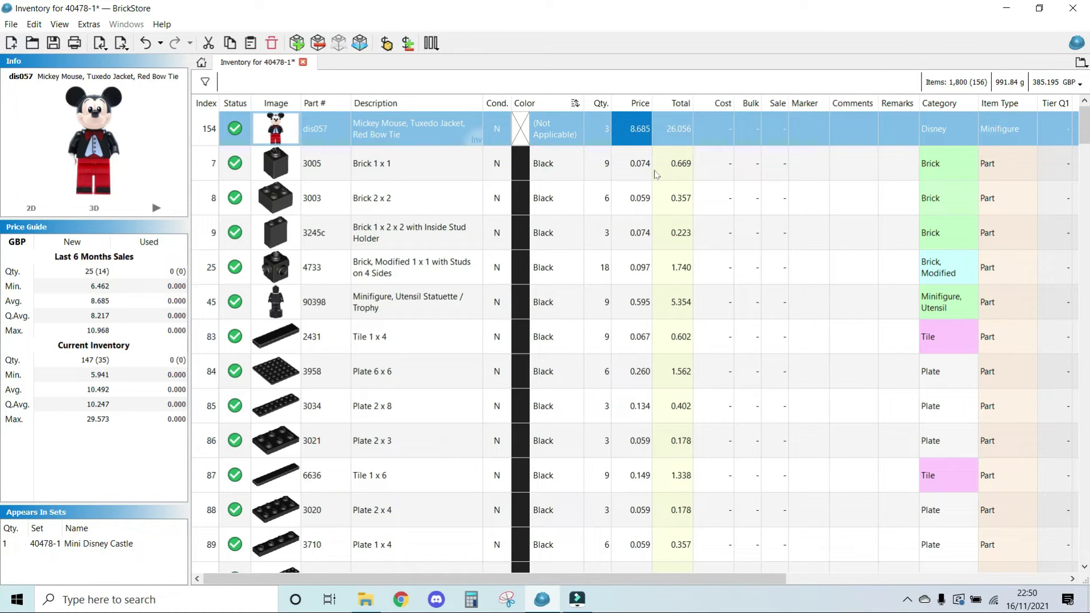
key("ctrl+a")
left_click(626, 176)
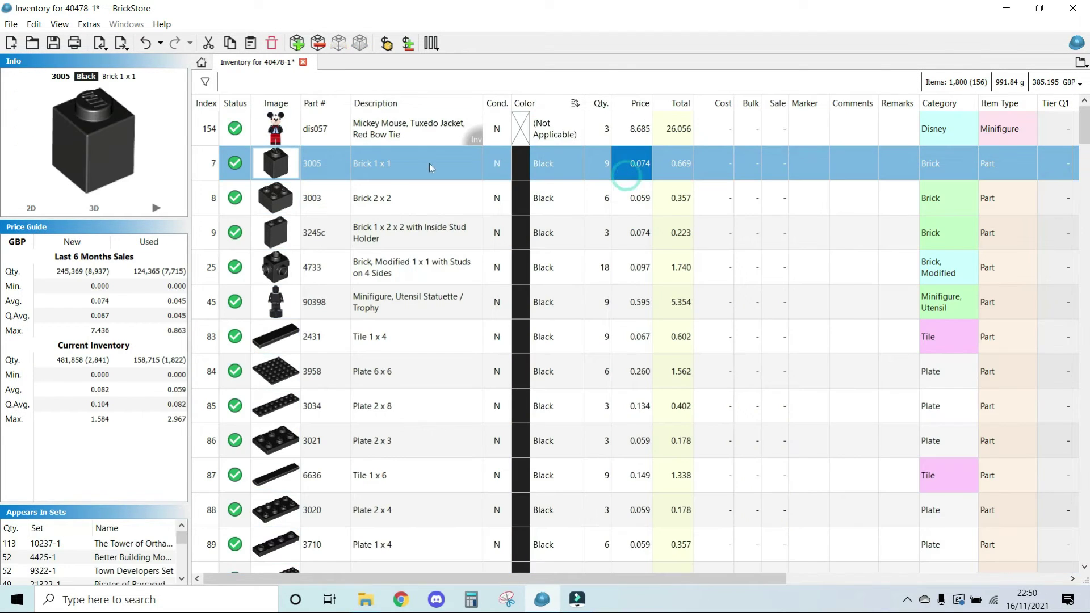
left_click(375, 196, "shift")
left_click(383, 228, "shift")
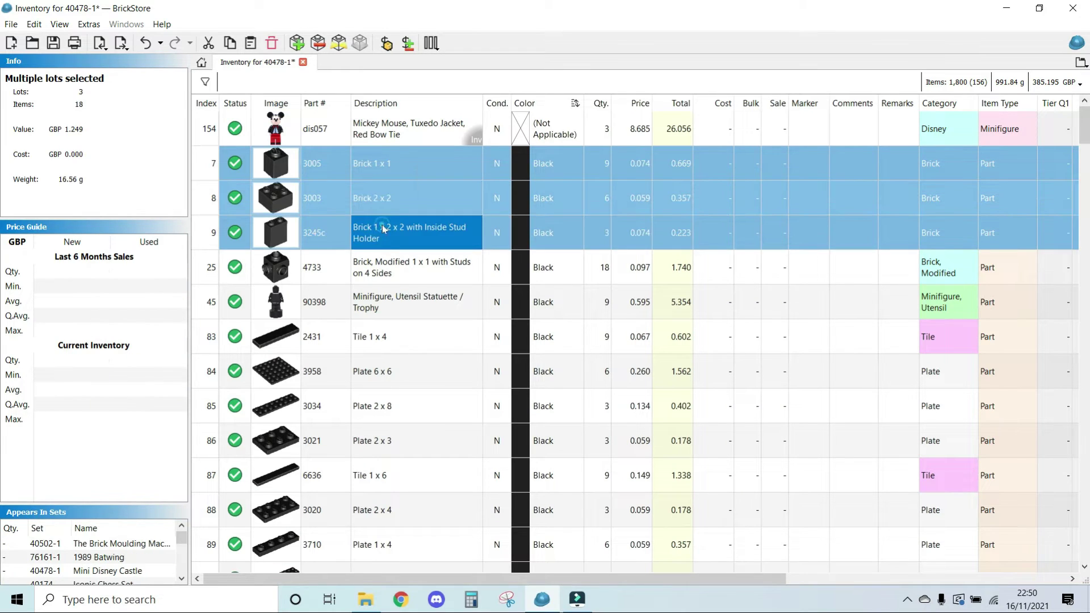
left_click(394, 271, "shift")
left_click(391, 296, "shift")
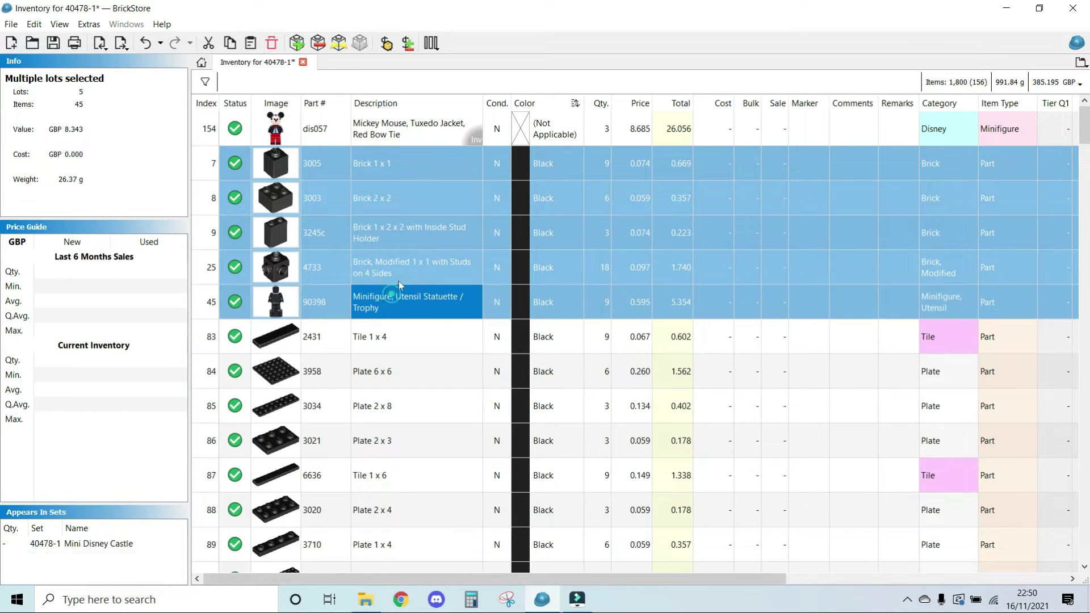
left_click(394, 370, "ctrl")
left_click(403, 406, "ctrl")
left_click(640, 230)
key("ctrl+a")
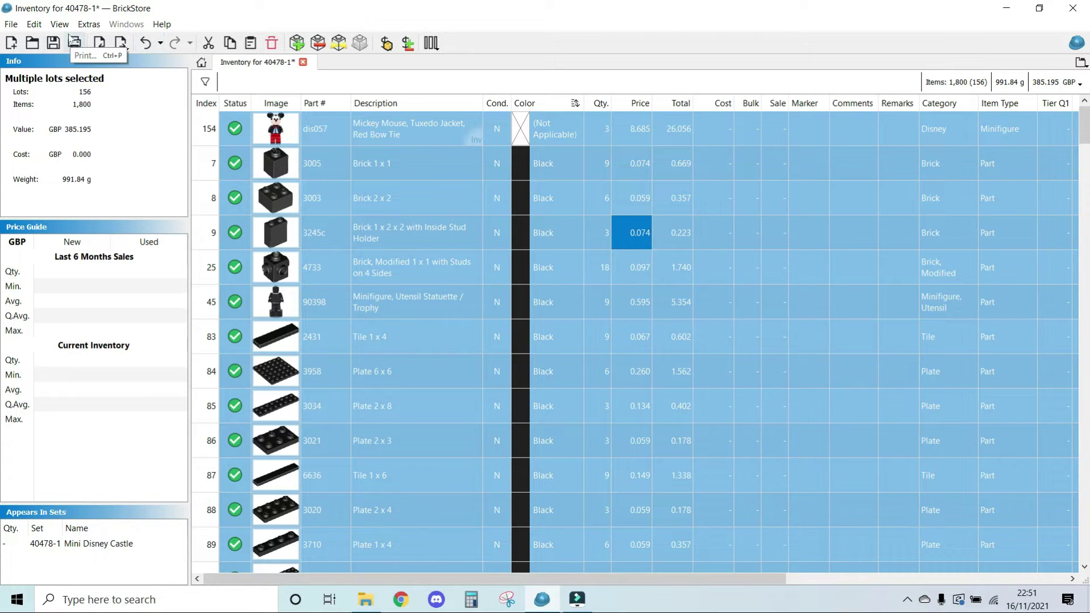
Step: Adjust all lot prices by -5%, then select the Mickey Mouse lot
left_click(34, 24)
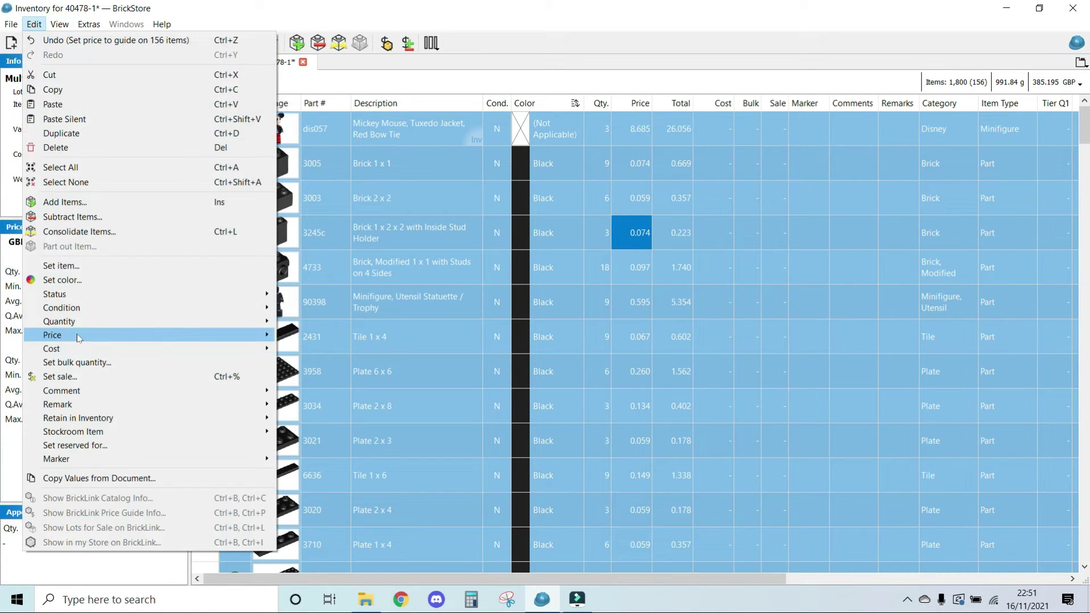
mouse_move(88, 338)
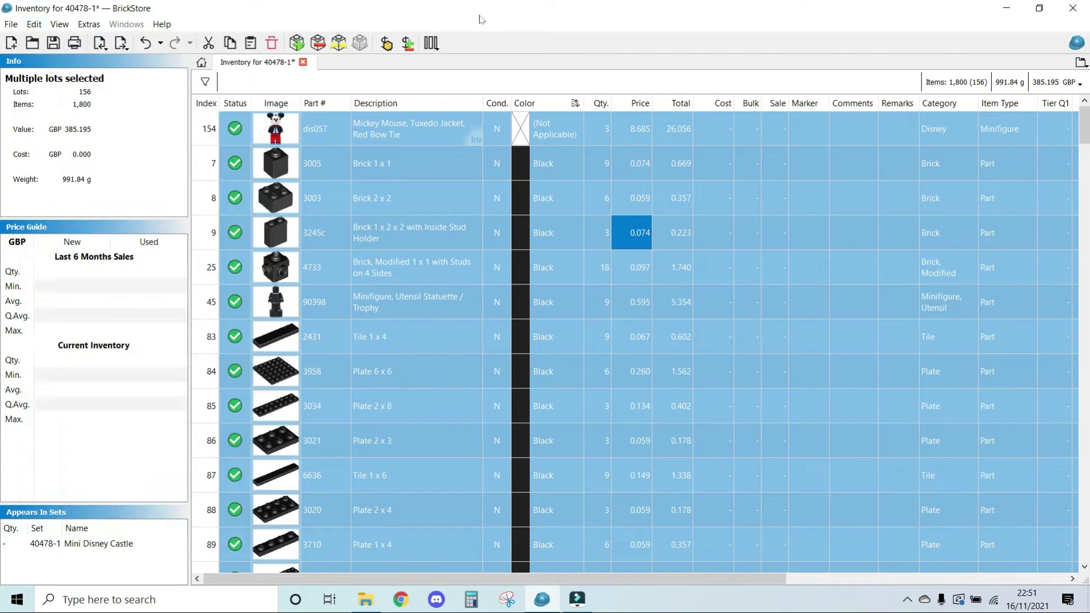
left_click(408, 45)
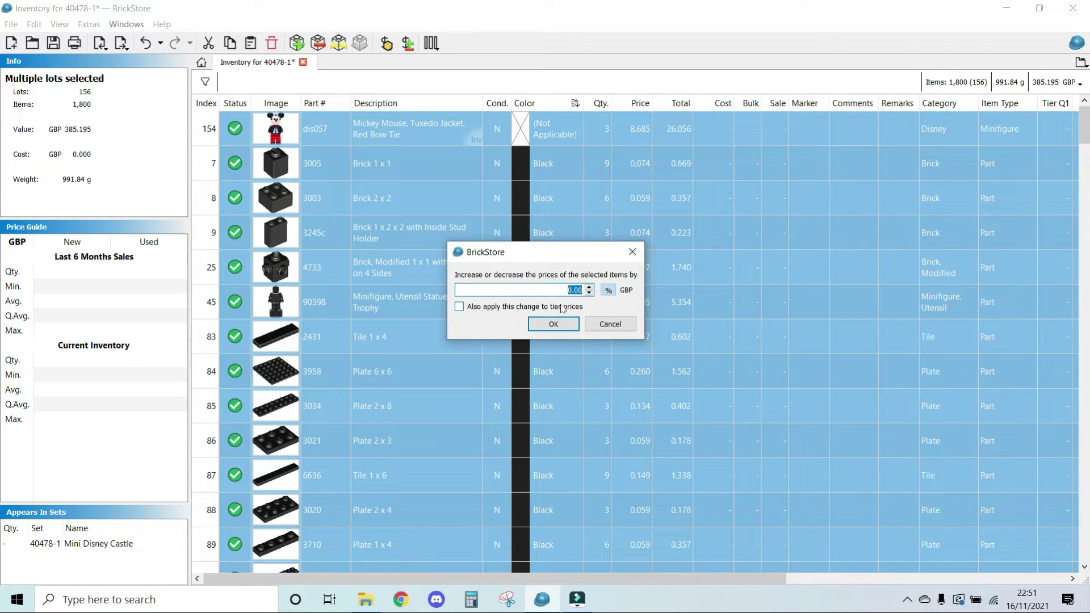
type("-5")
left_click(556, 325)
left_click(628, 138)
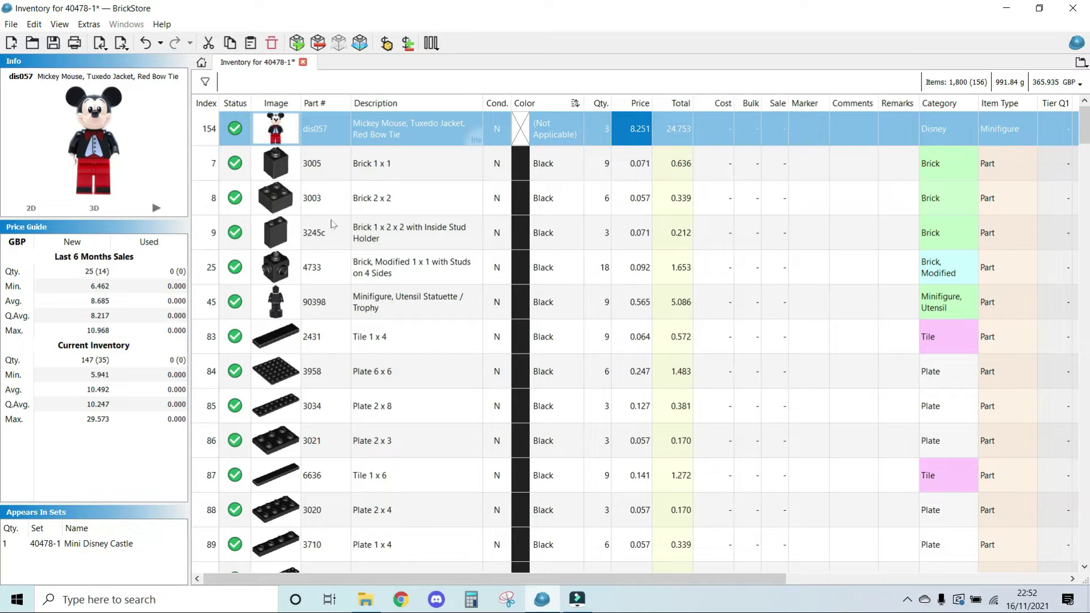
Step: Delete the 3245c, 4733 and 90398 lots from the inventory
left_click(386, 242)
right_click(387, 242)
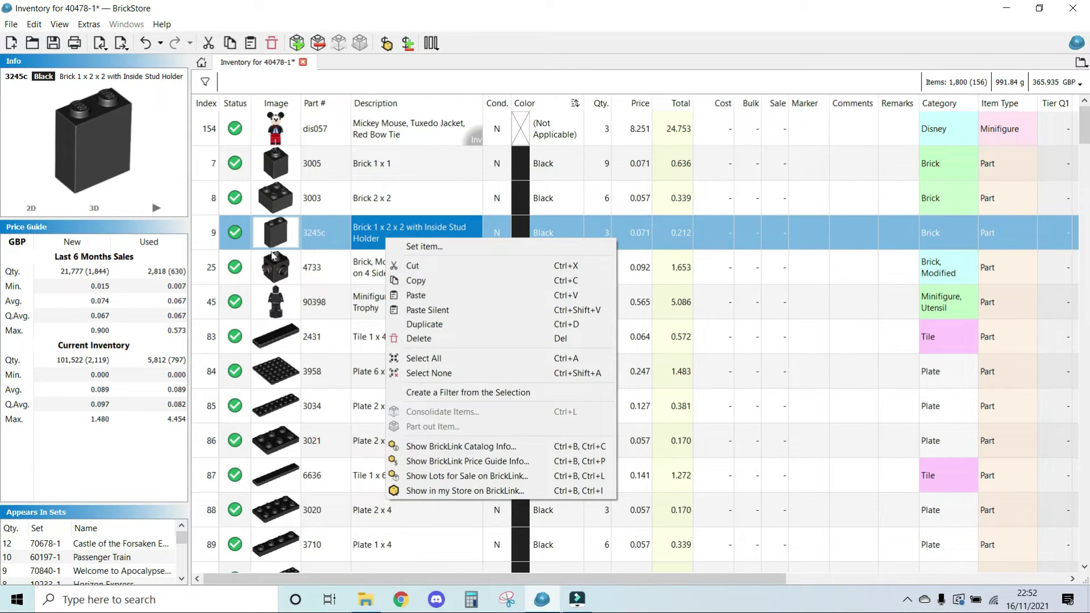
left_click(453, 338)
right_click(387, 242)
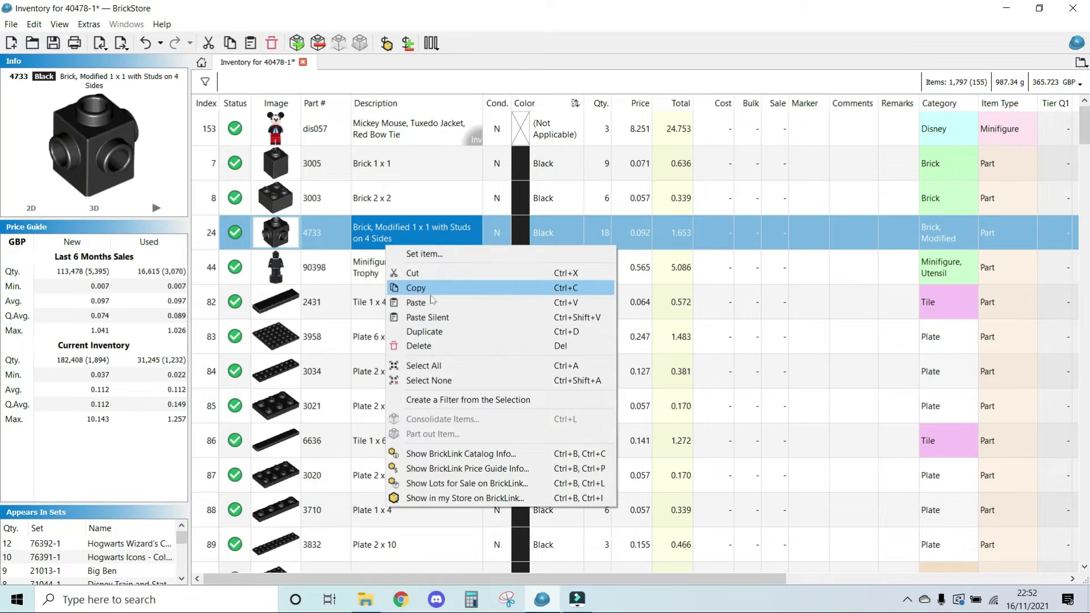
left_click(440, 343)
right_click(376, 243)
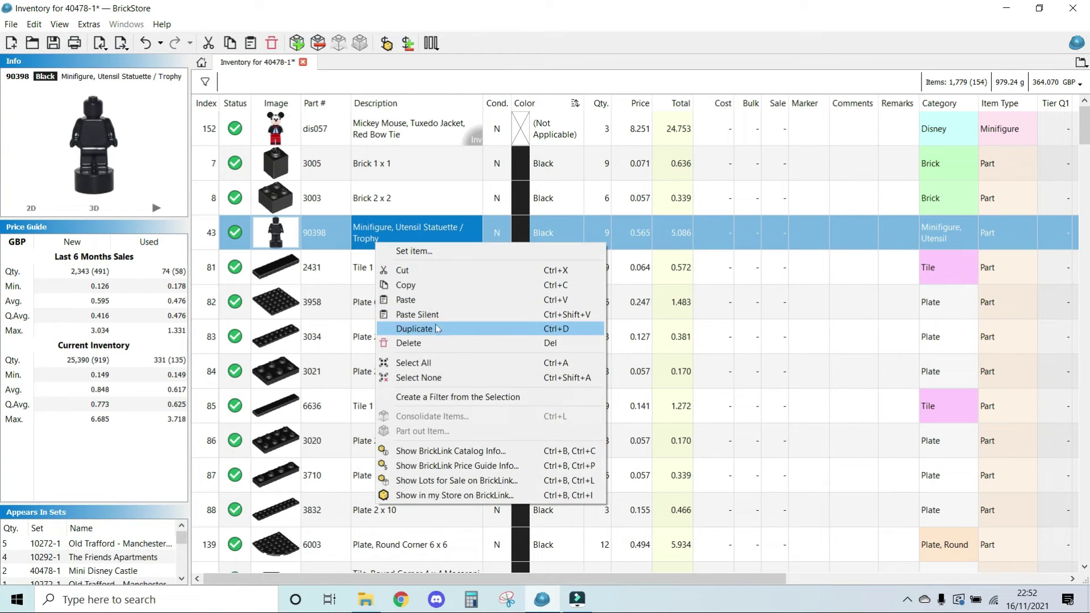
left_click(436, 343)
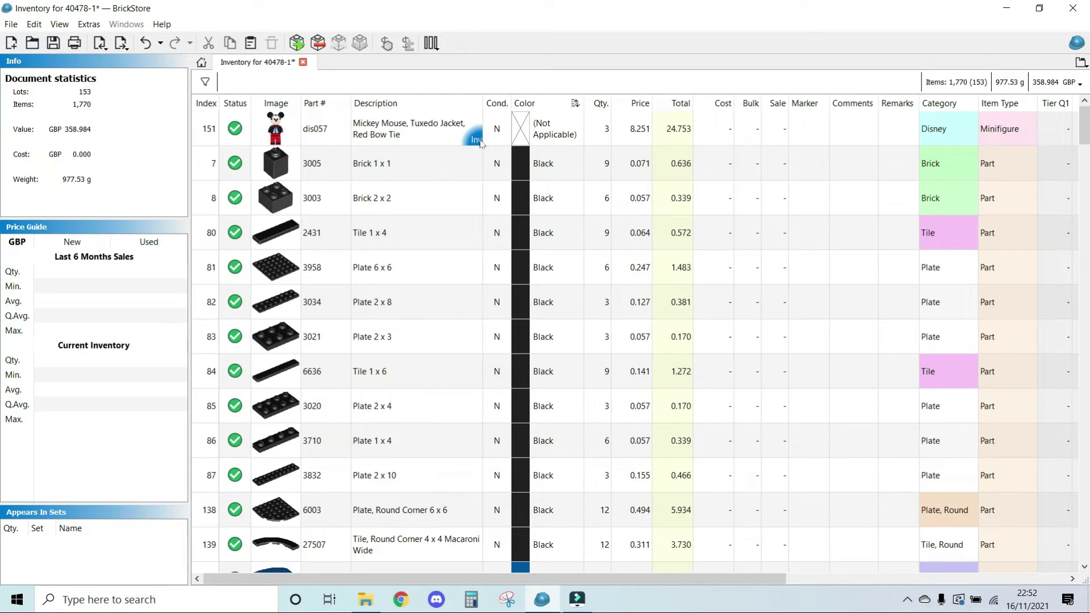
Step: Change the Mickey Mouse minifigure lot's price to 15.000, totalling 45.000 for three
left_click(420, 133)
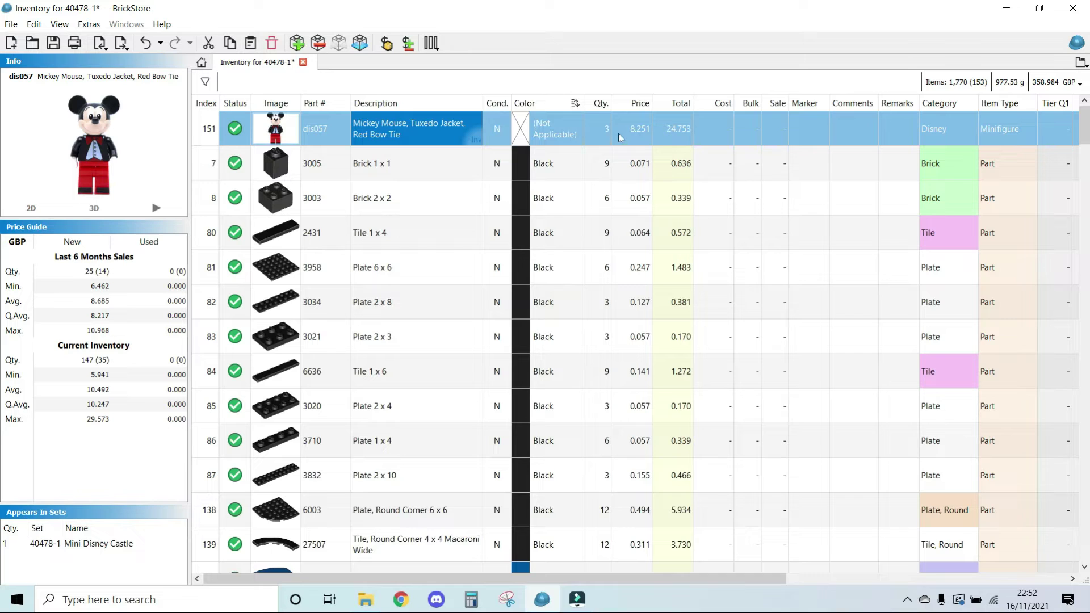
double_click(638, 130)
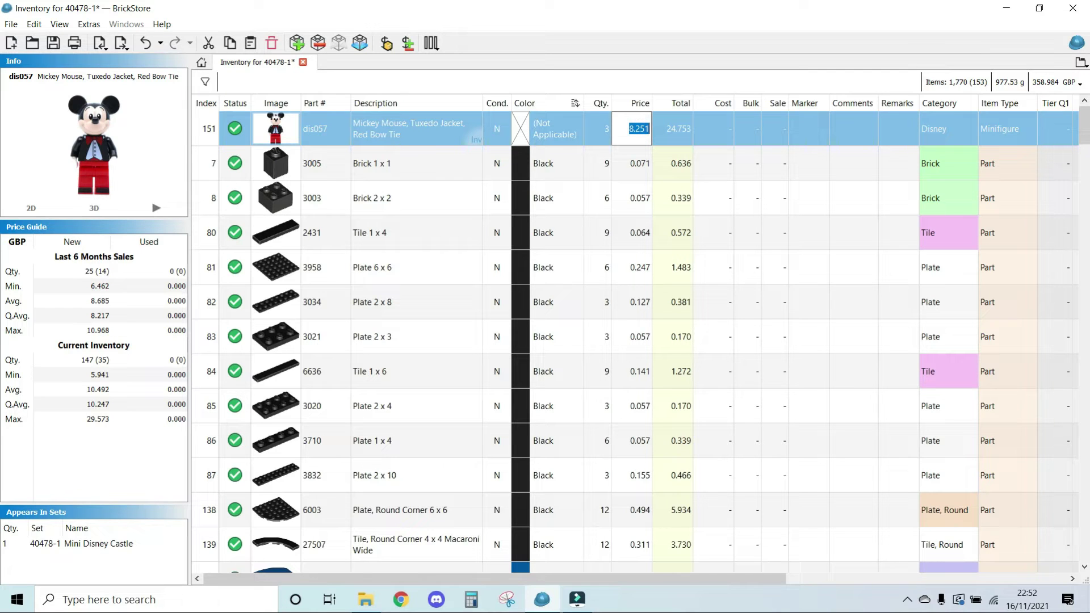
type("15")
key("Return")
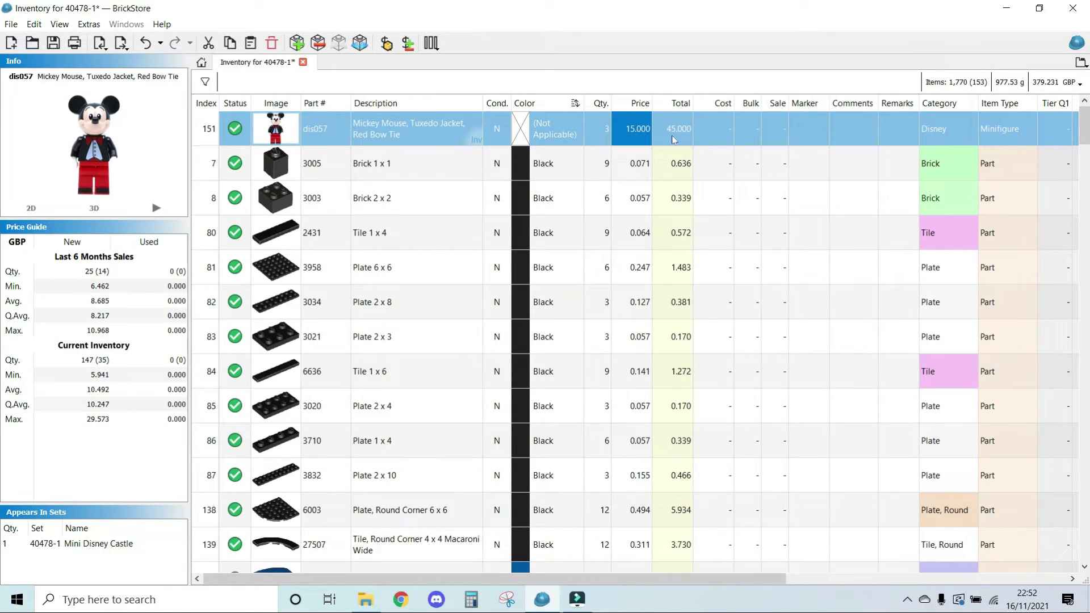
left_click(865, 136)
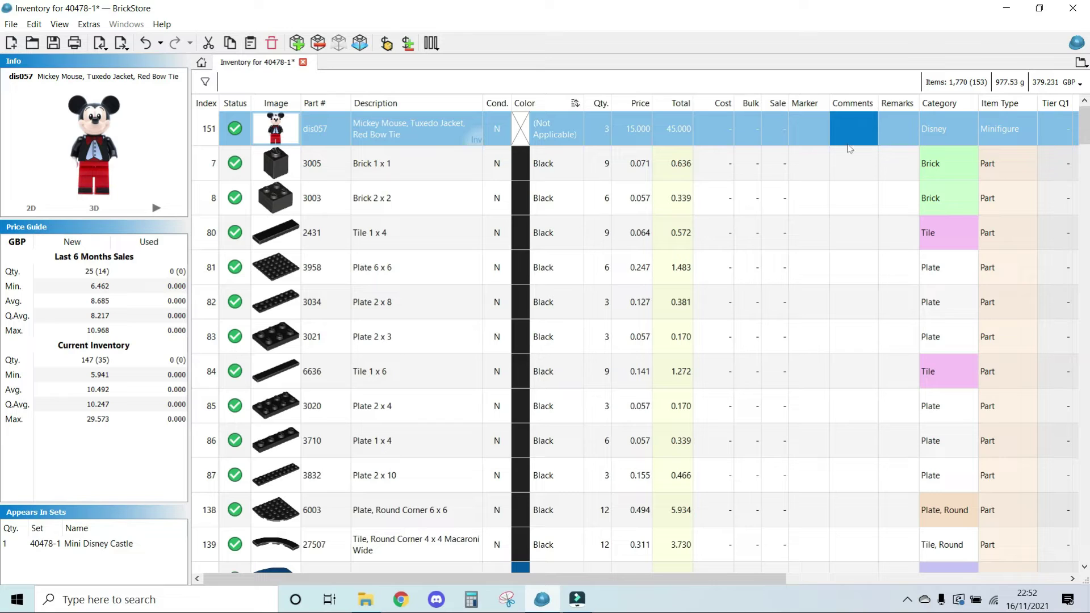
Step: Enter OTHER as the Mickey Mouse lot's remark and scroll across the columns to check it
left_click(897, 141)
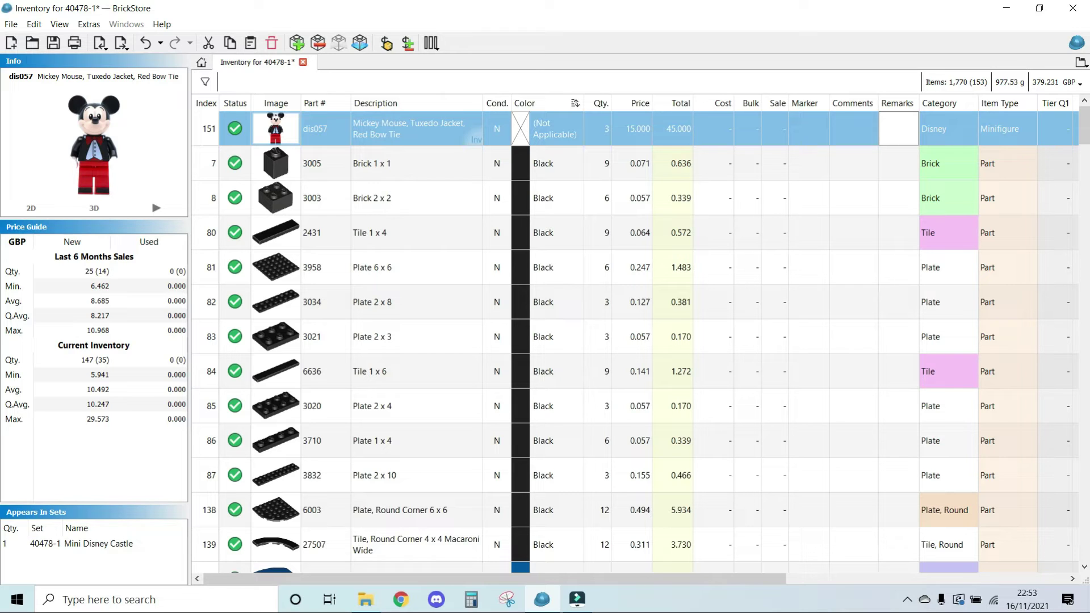
type("OTHER")
key("Return")
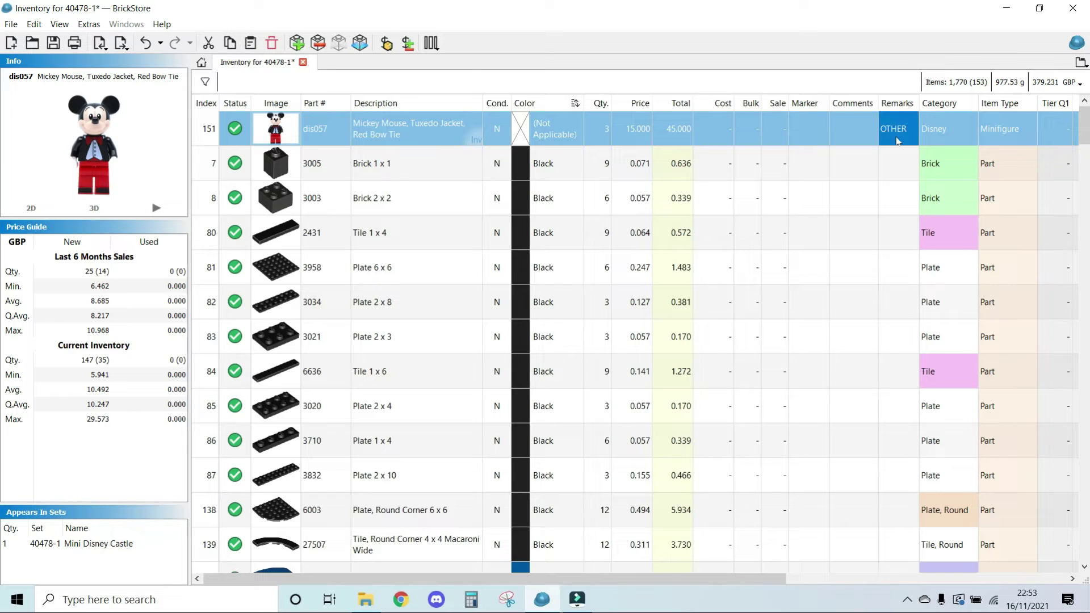
left_click_drag(702, 575, 852, 575)
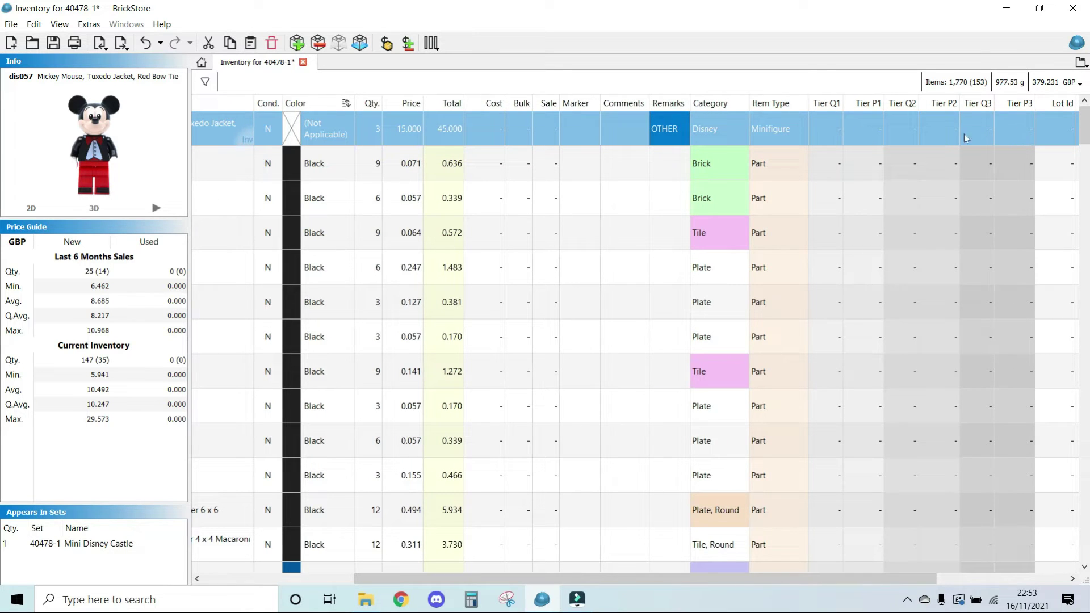
left_click_drag(909, 575, 1022, 576)
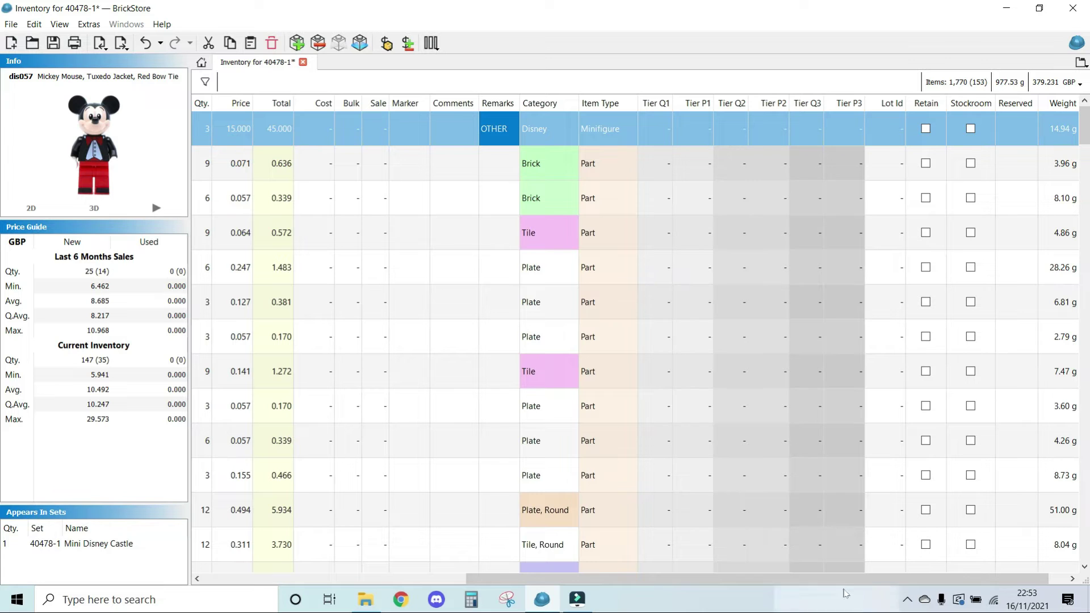
left_click_drag(840, 580, 545, 581)
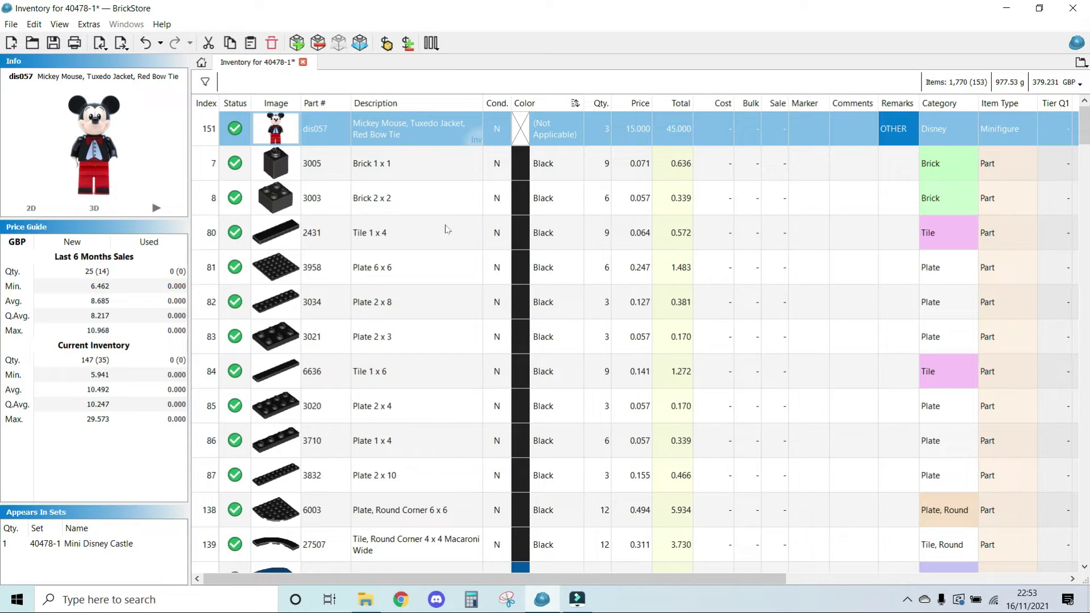
key("ctrl+a")
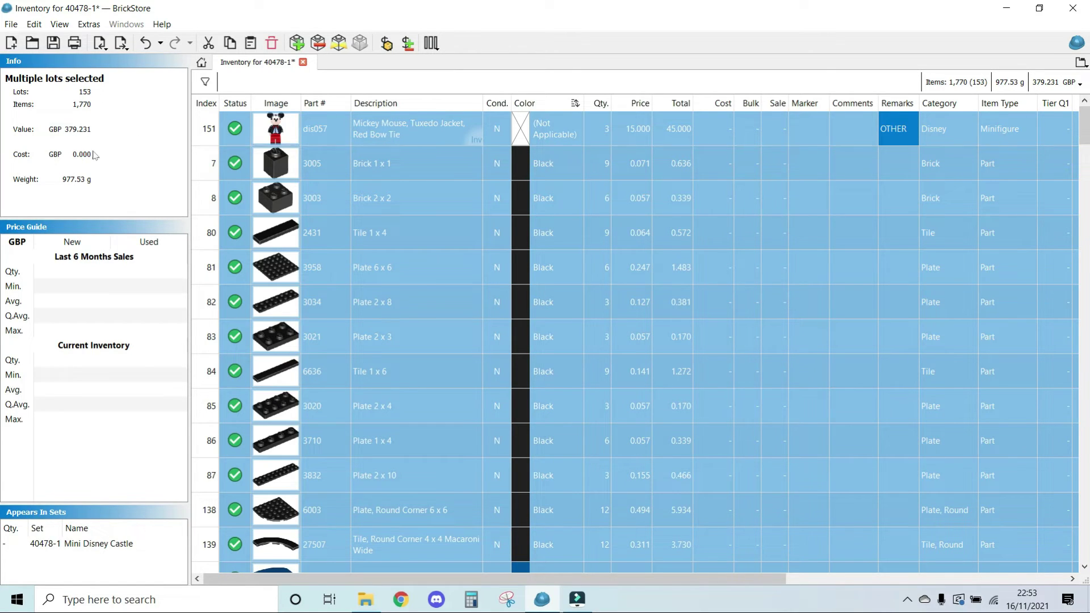
left_click(366, 136)
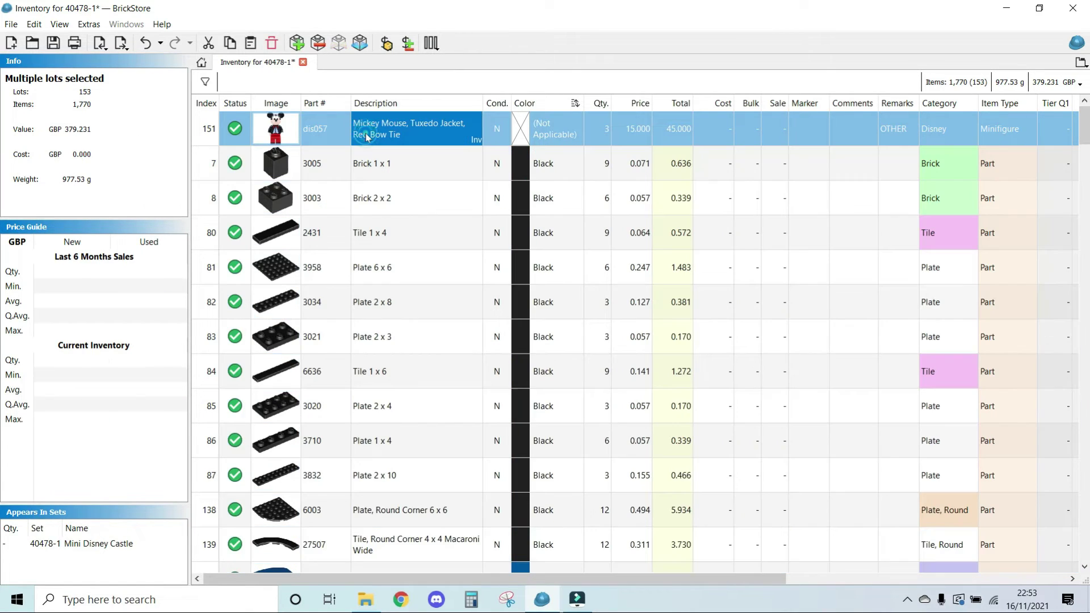
left_click(400, 171, "ctrl")
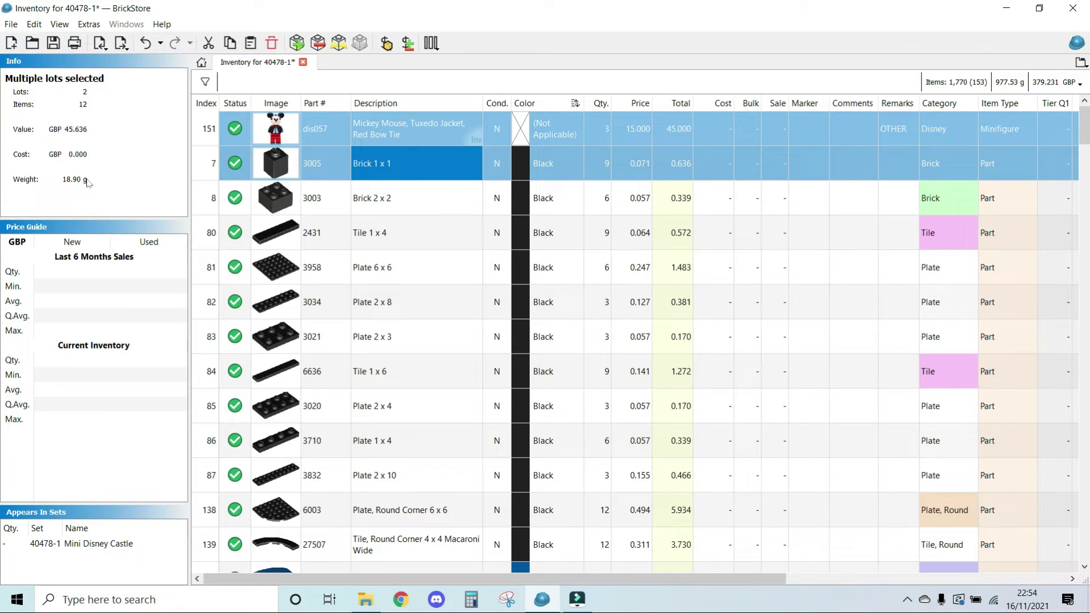
left_click(420, 134)
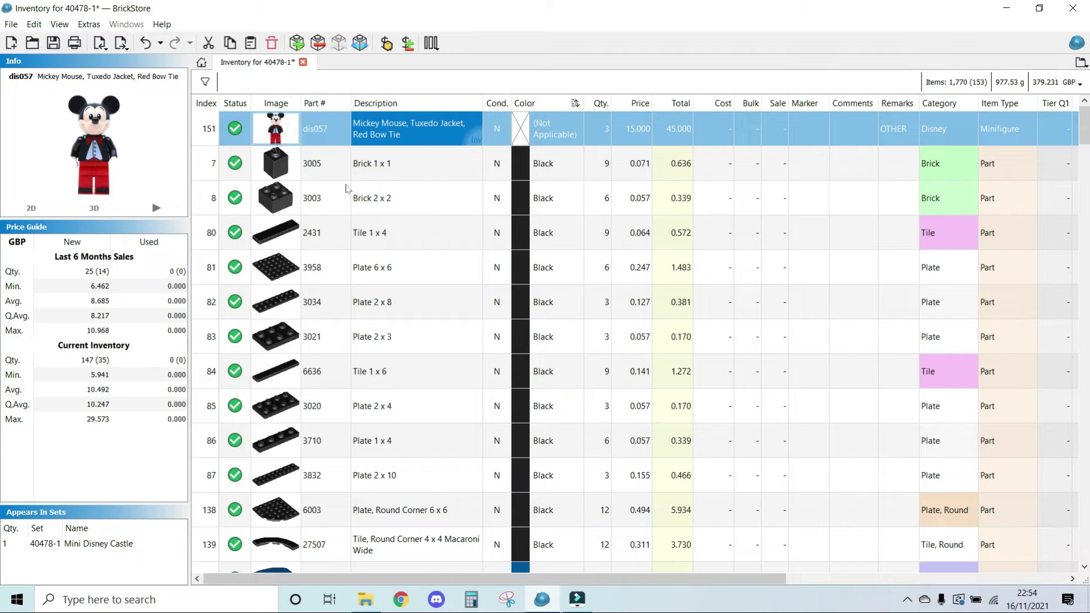
Step: Open File > Export to reach the BrickLink Mass-Update XML export option
left_click(7, 27)
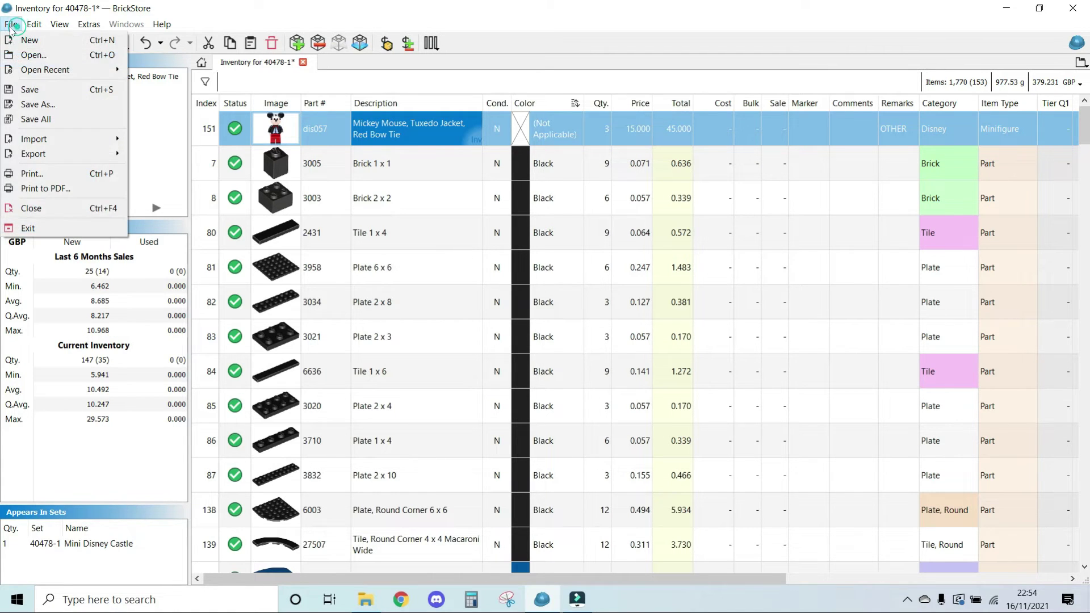
mouse_move(83, 159)
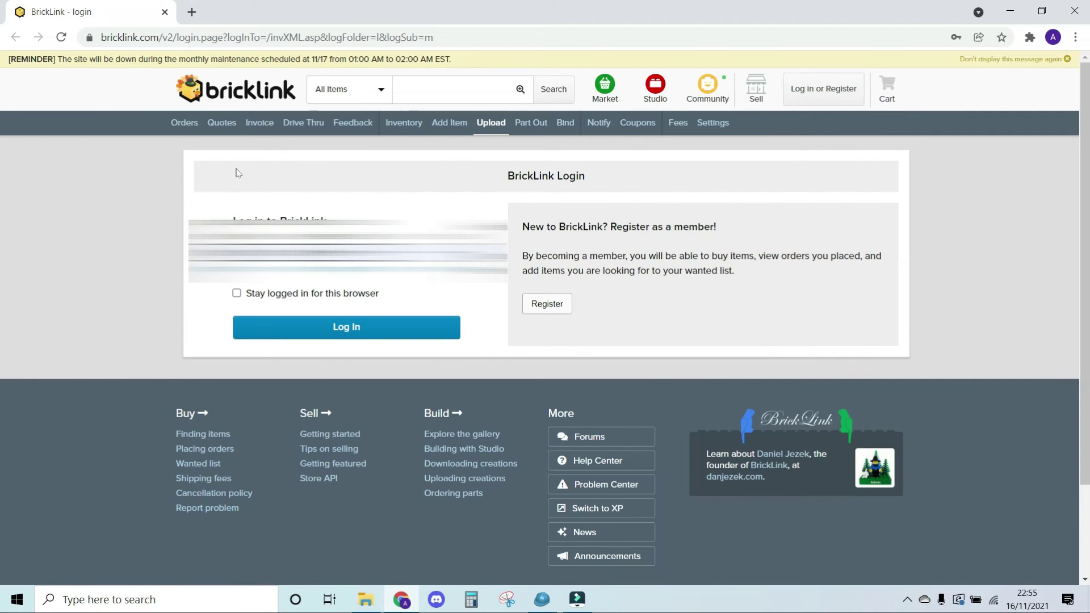
Step: Log in to BrickLink and consolidate lots using New Price and Tier Pricing and New Remarks
left_click(283, 328)
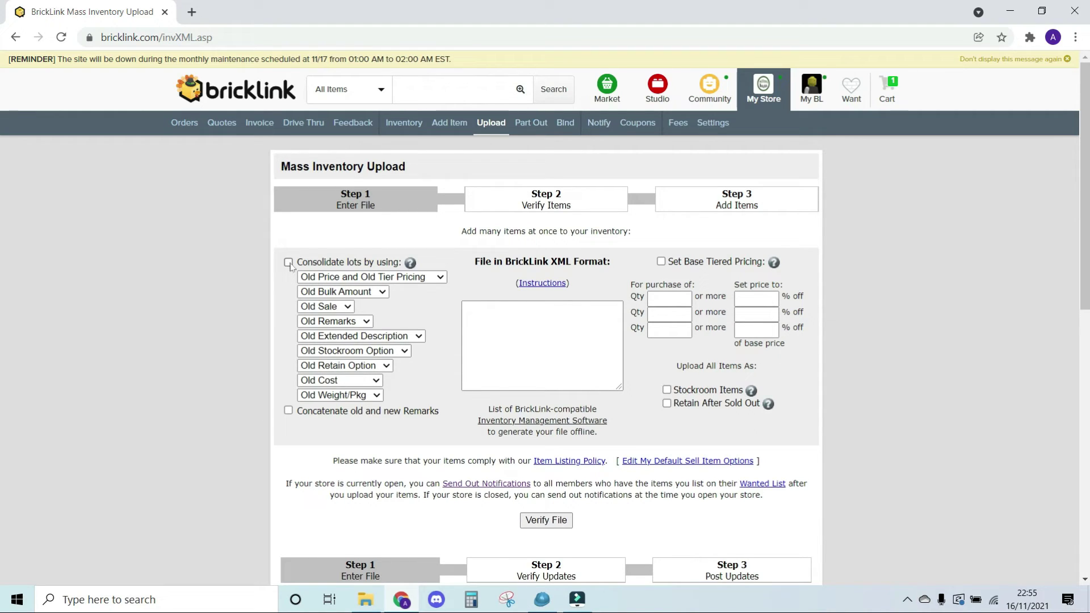
left_click(288, 263)
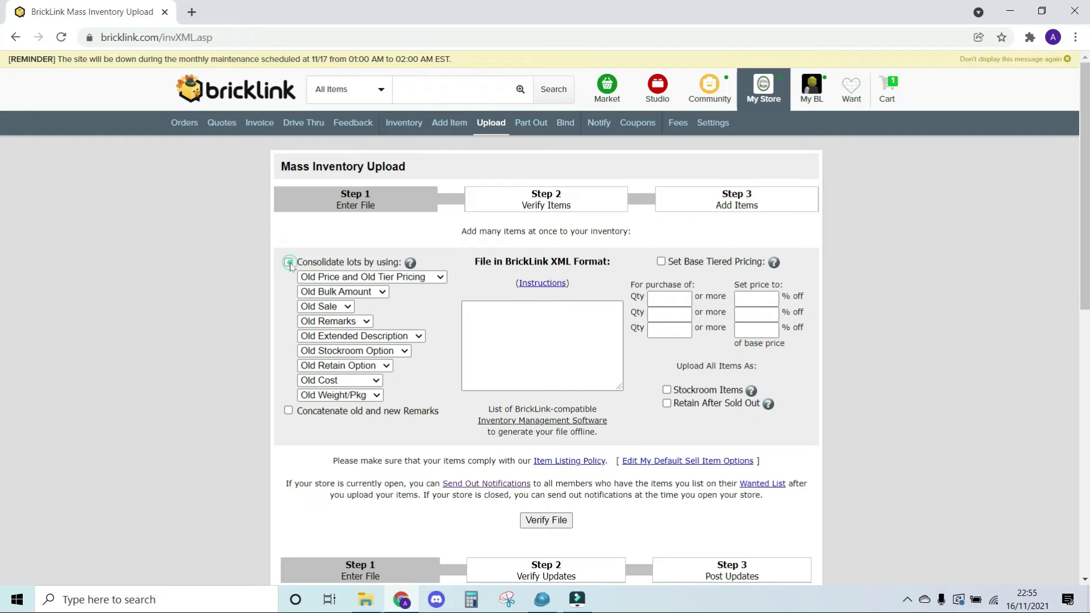
left_click(324, 279)
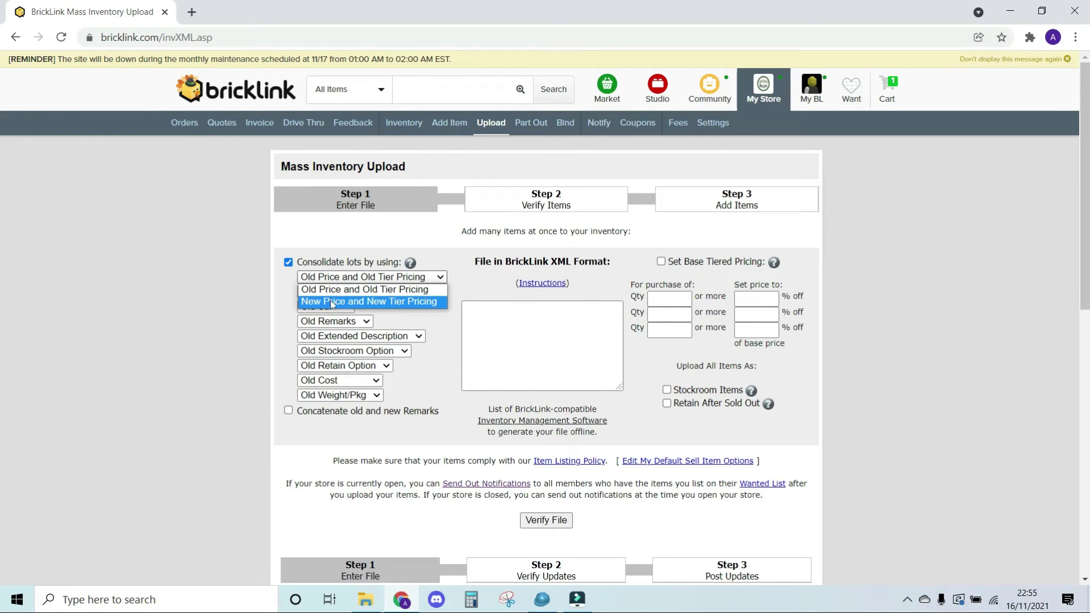
left_click(332, 303)
left_click(329, 322)
left_click(325, 347)
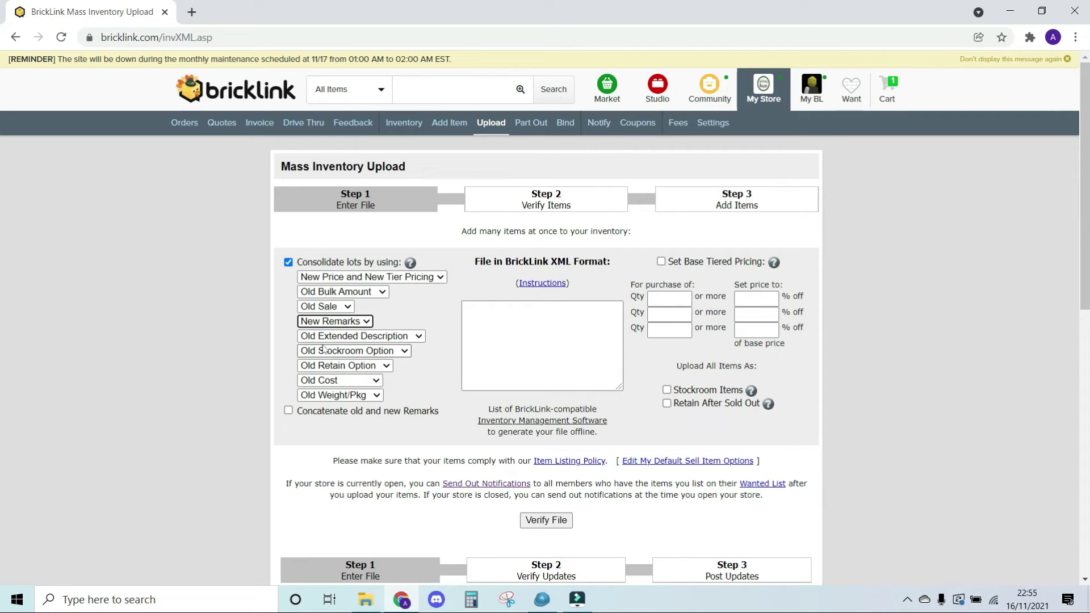
Step: Paste the exported Mickey Mouse XML into the upload form's XML box
left_click(506, 324)
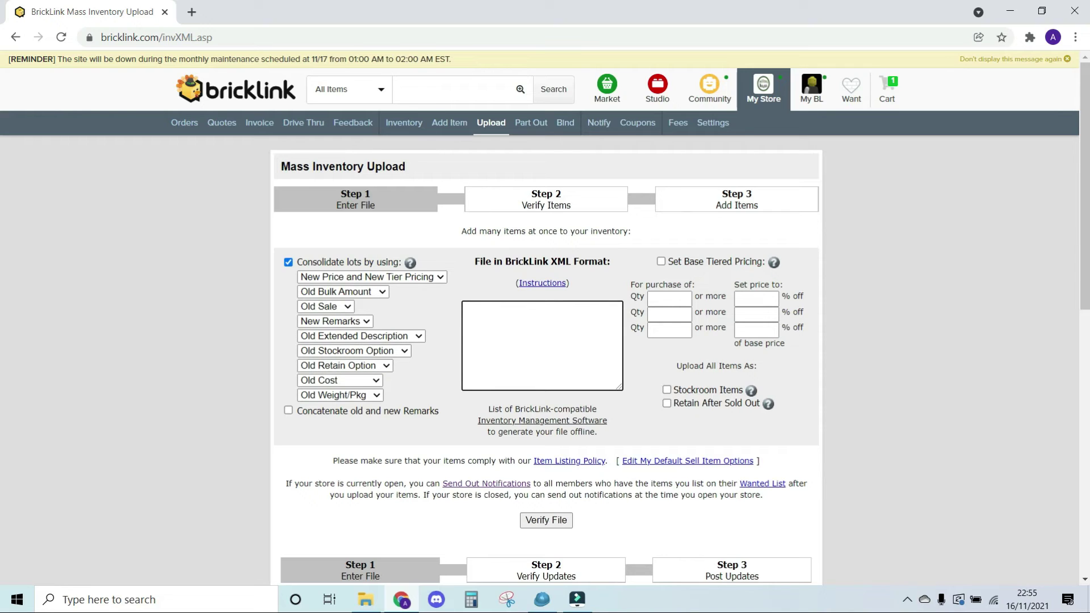
key("ctrl+v")
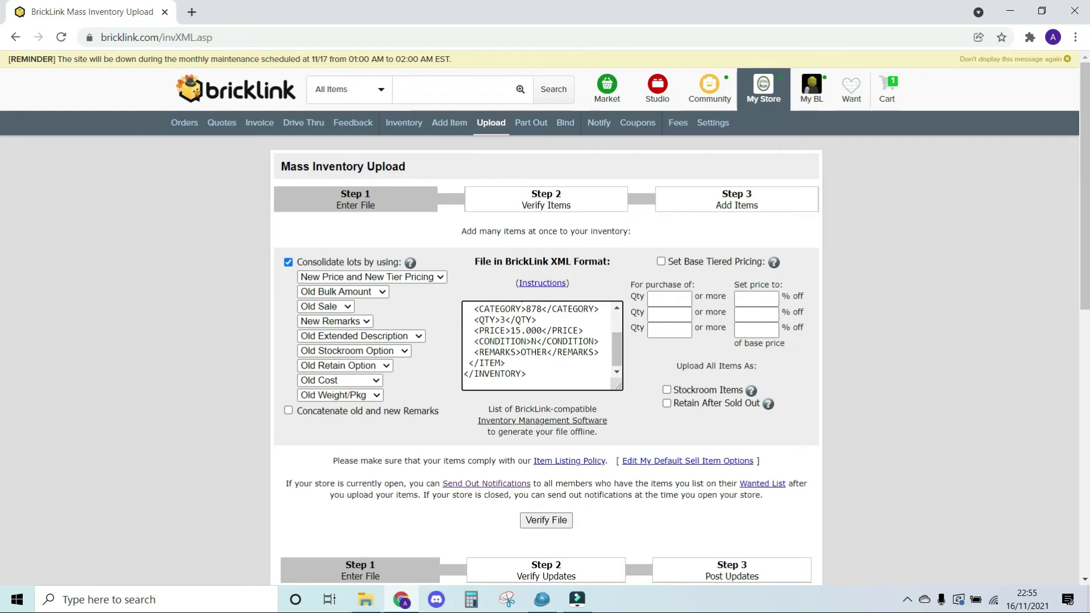
scroll(542, 346, "down", 2)
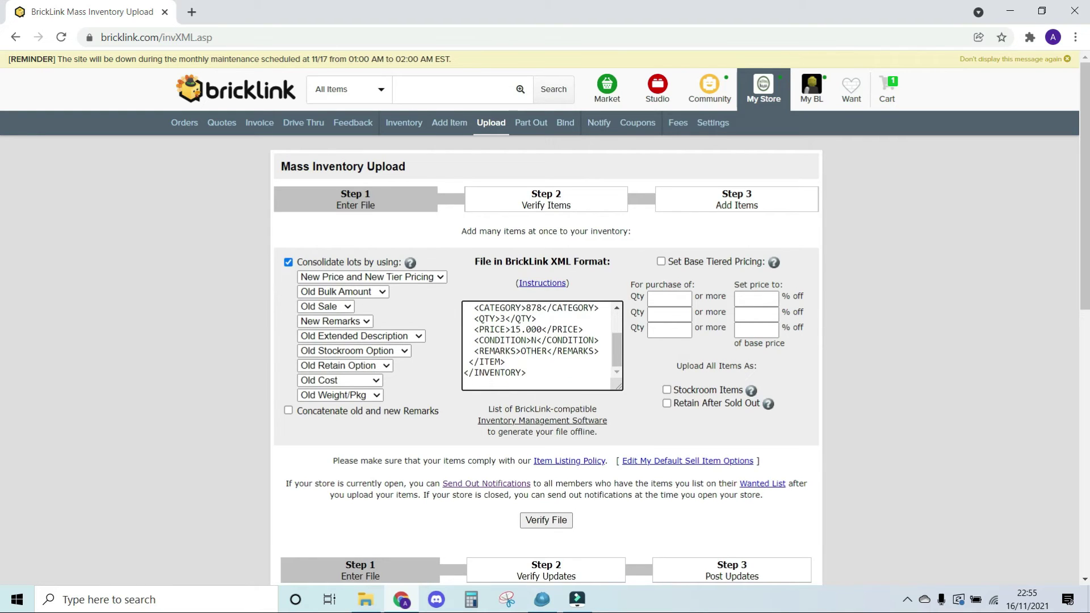
Step: Verify the XML and upload the Mickey Mouse lot, adding 3 new at GBP 15.00
left_click(546, 520)
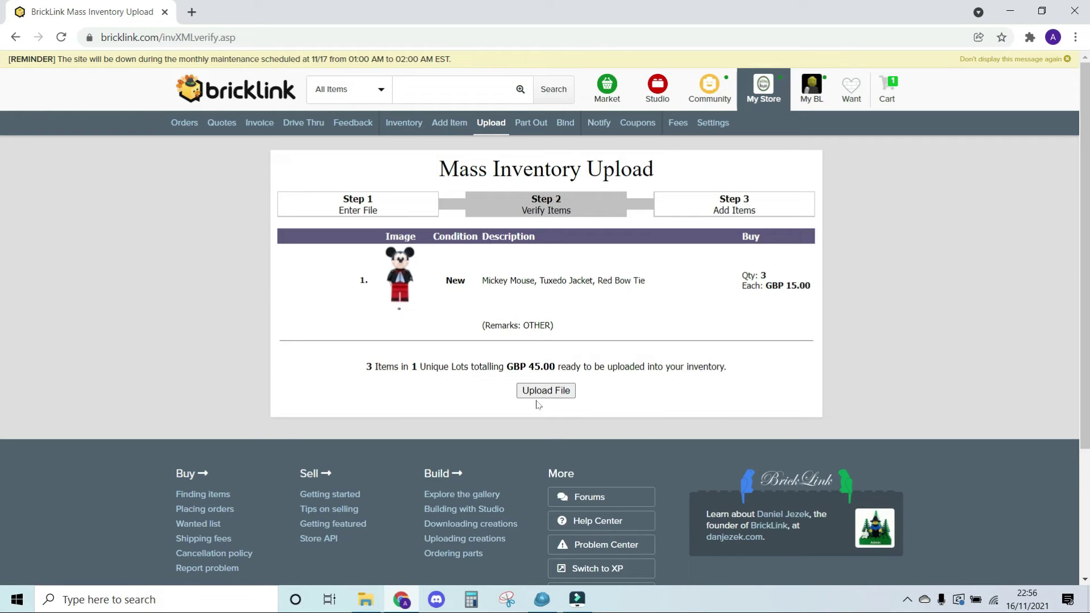
left_click(565, 393)
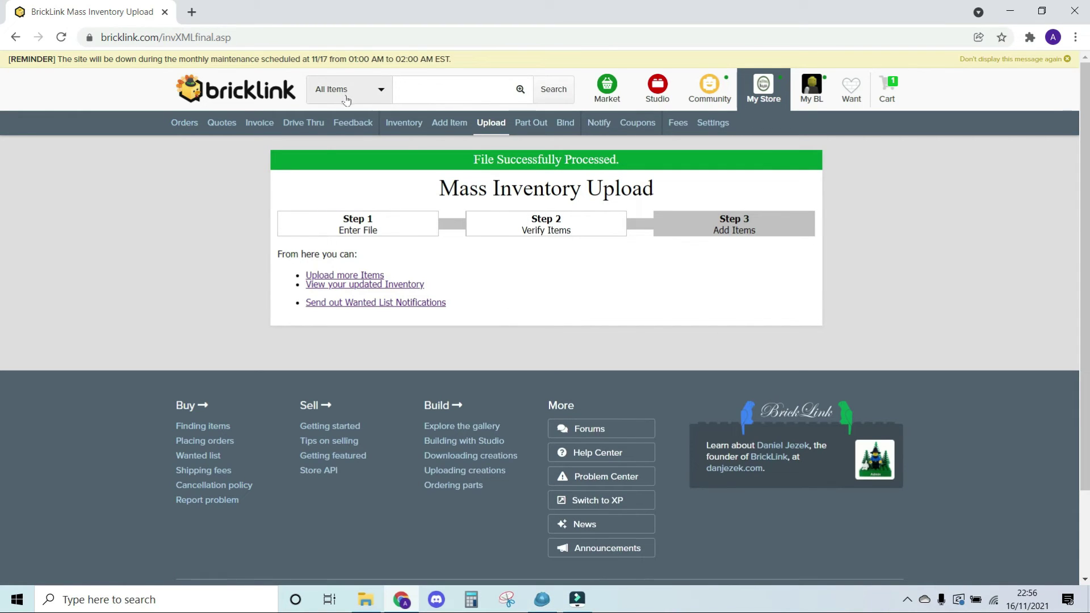
Step: Open the My Store Inventory page in a new browser tab
mouse_move(765, 92)
right_click(769, 151)
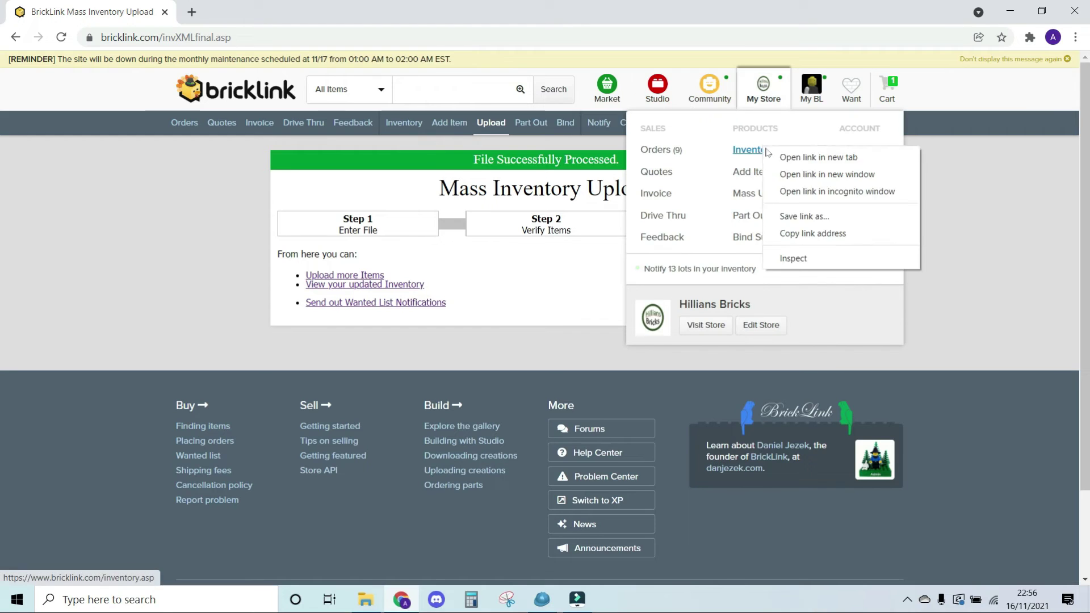
left_click(773, 157)
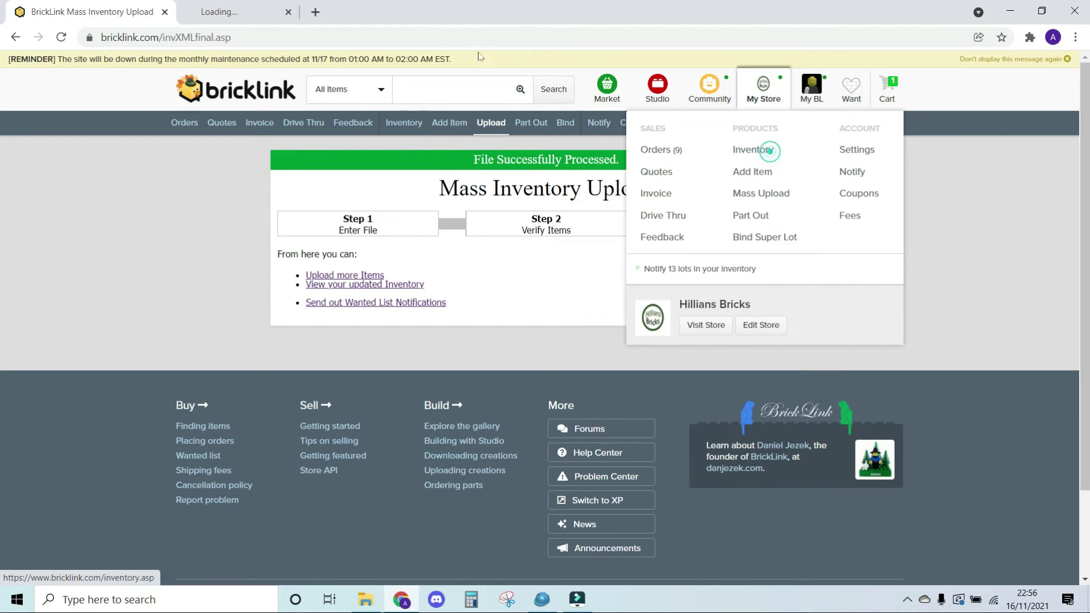
left_click(231, 19)
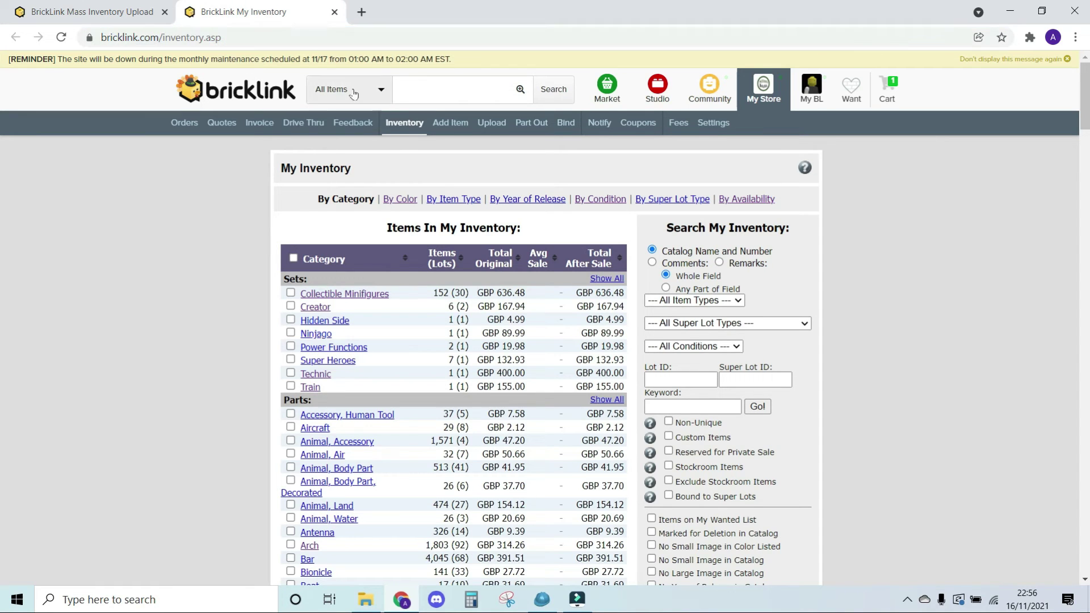
Step: Search My Inventory for DIS057, then go back to the upload tab
left_click(354, 94)
left_click(341, 253)
type("DIS057")
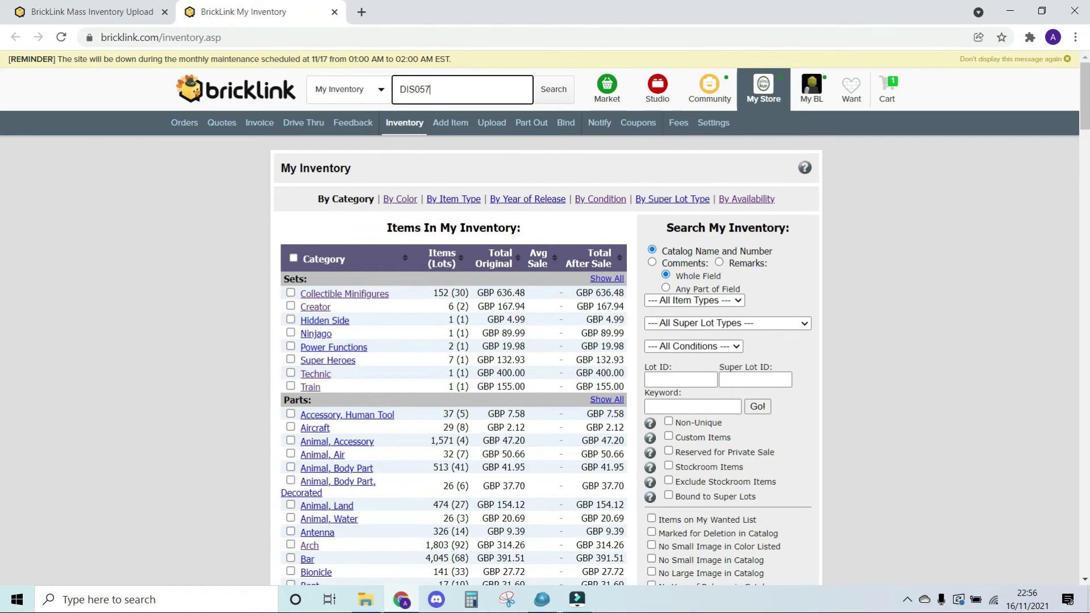
key("Return")
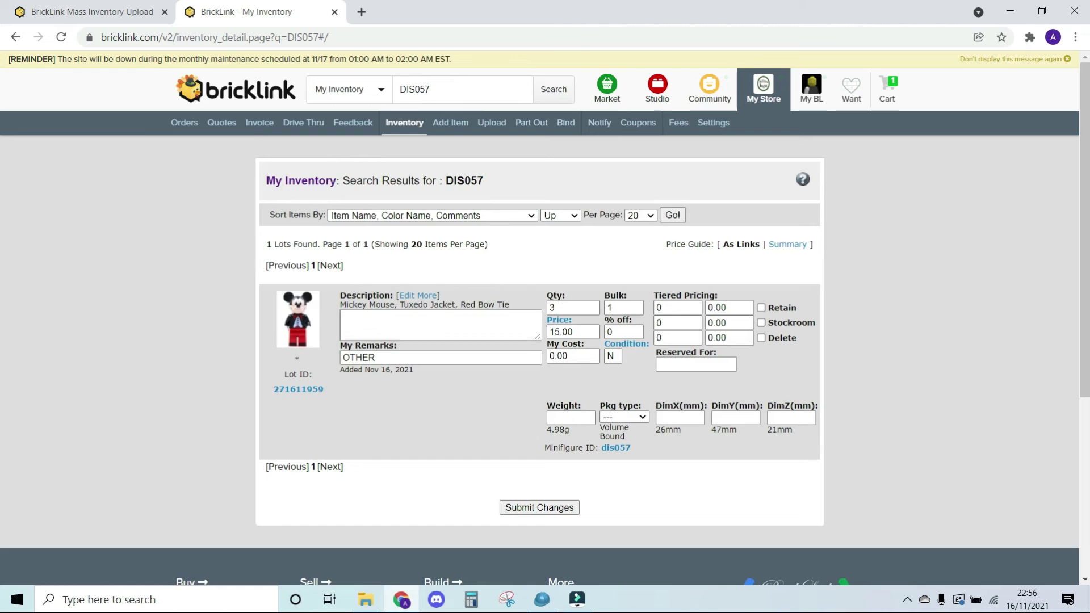
left_click(83, 13)
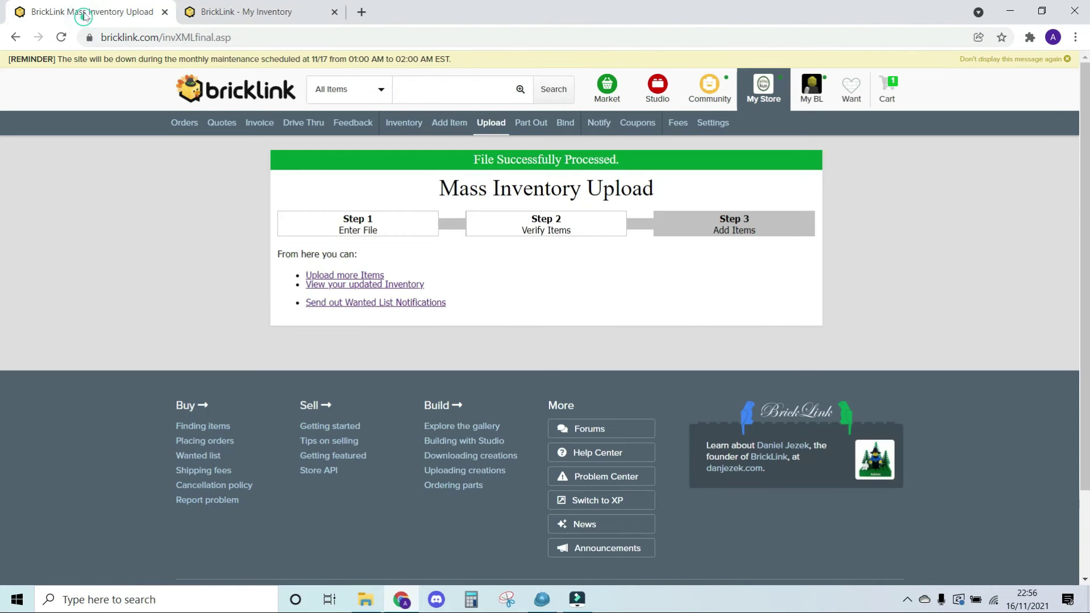
Step: Change the Mickey Mouse lot's price in BrickStore to 14, making its total 42.000
left_click(543, 601)
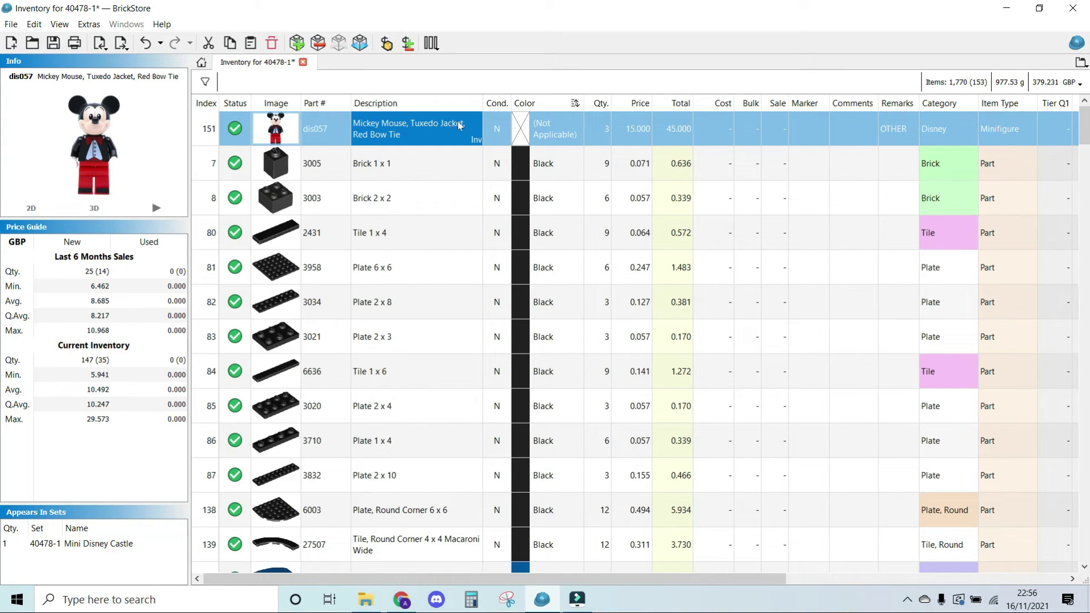
double_click(637, 129)
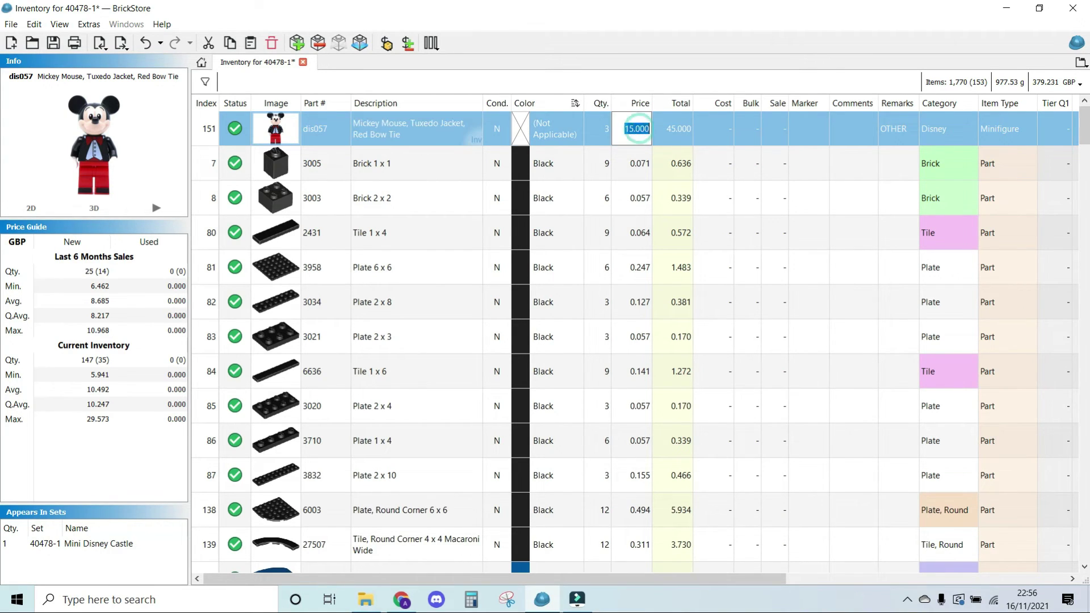
type("14")
key("Return")
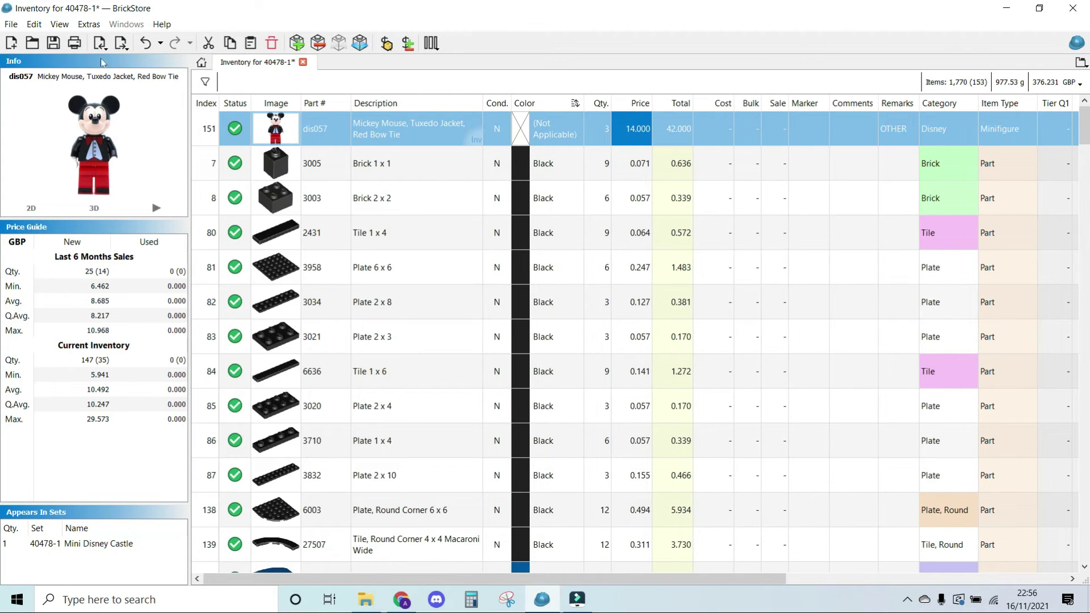
Step: Export the list as BrickLink Mass-Update XML to the clipboard, accepting the missing lot ID warning
left_click(10, 23)
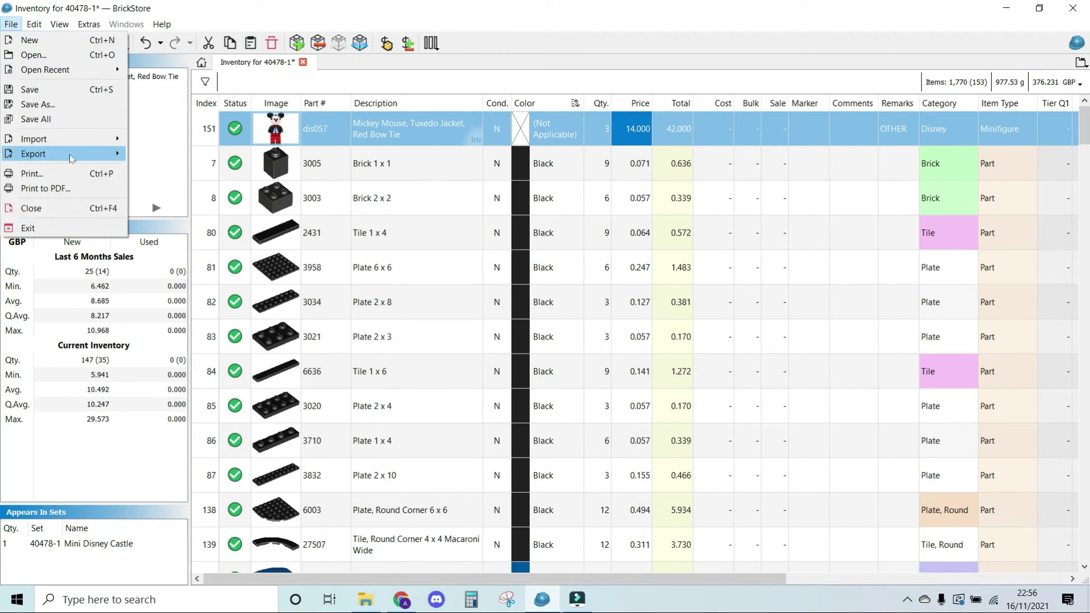
mouse_move(68, 154)
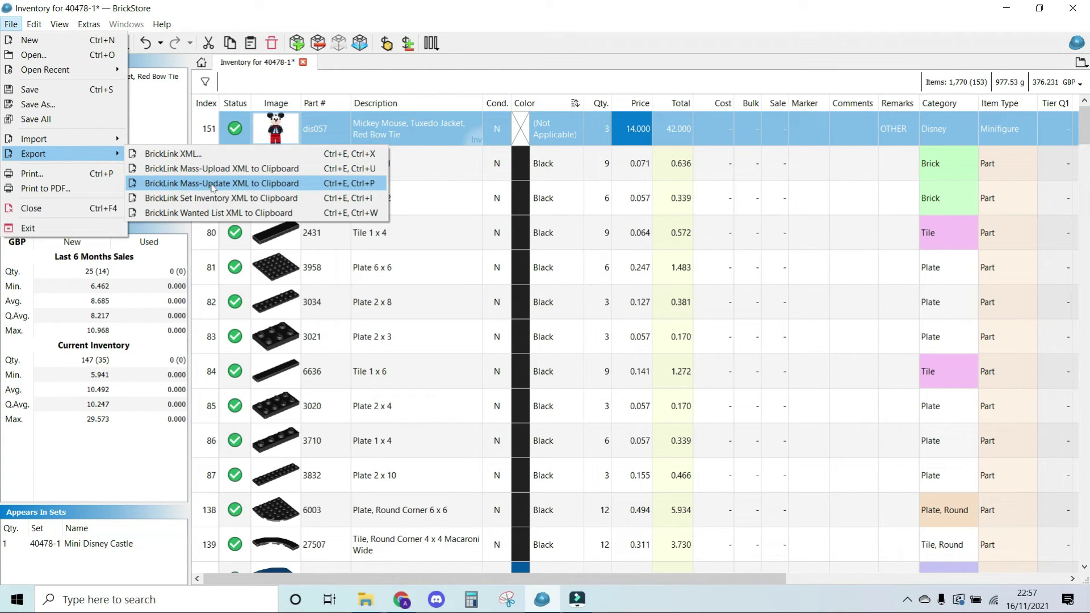
left_click(212, 183)
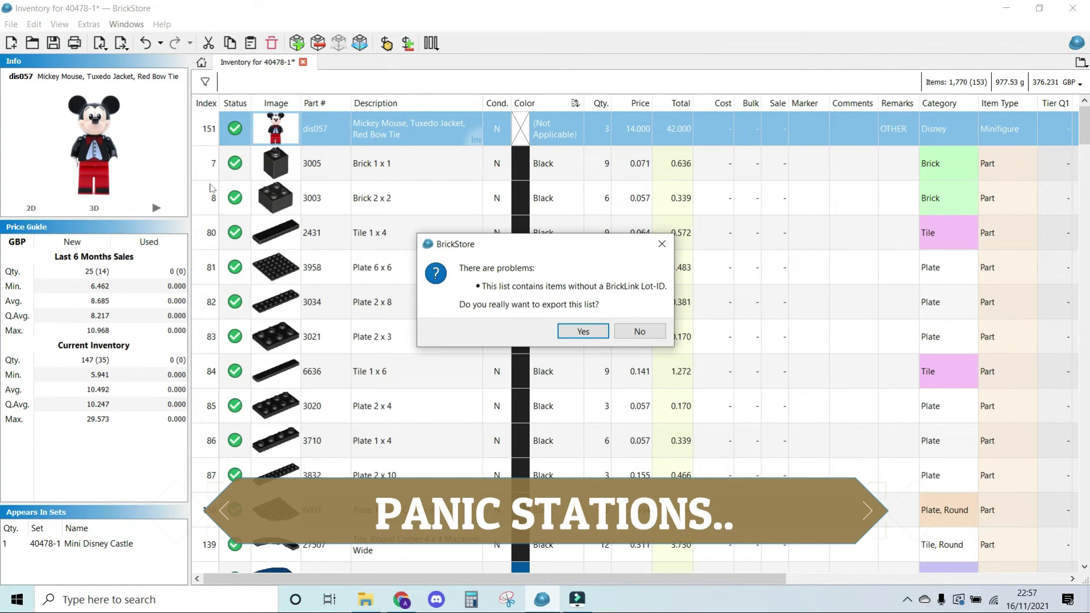
left_click(582, 331)
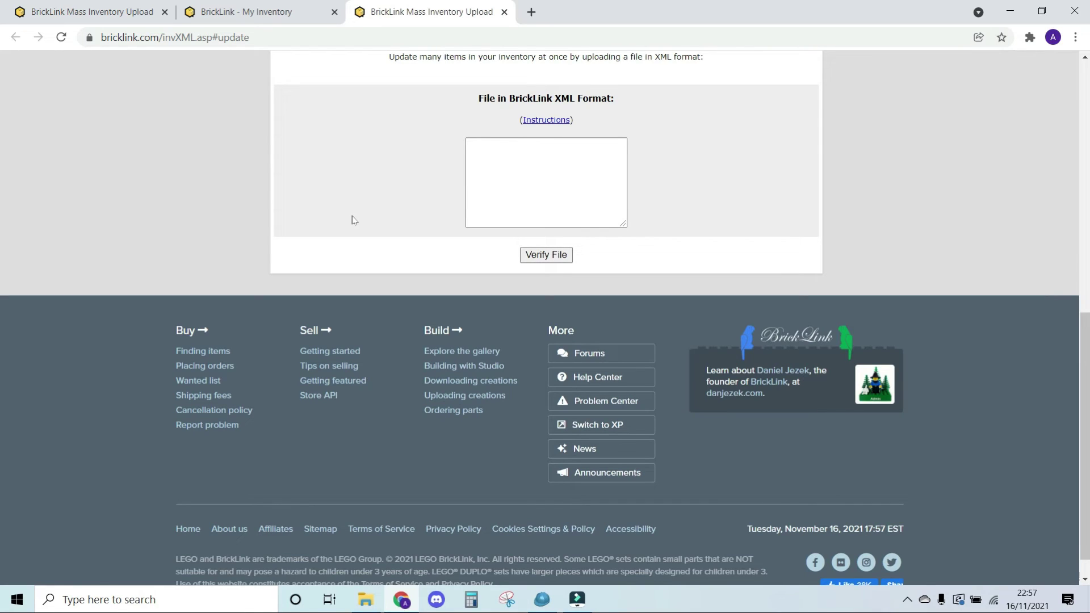
Step: Paste the mass-update XML (lot ID 0, price 14.000) into BrickLink's update box
scroll(352, 220, "up", 10)
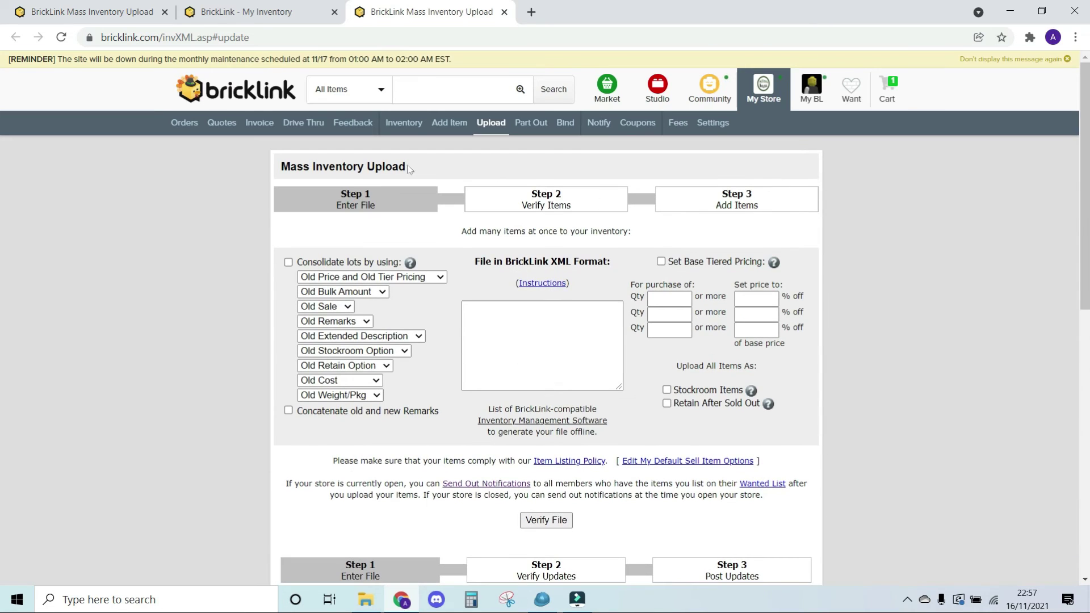
scroll(742, 231, "down", 8)
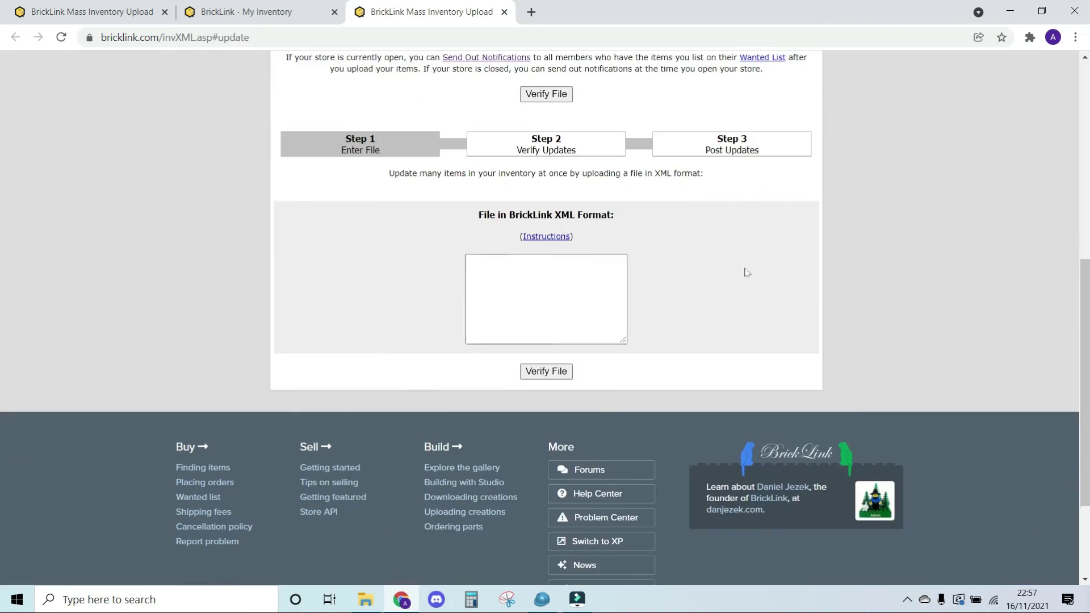
left_click(546, 293)
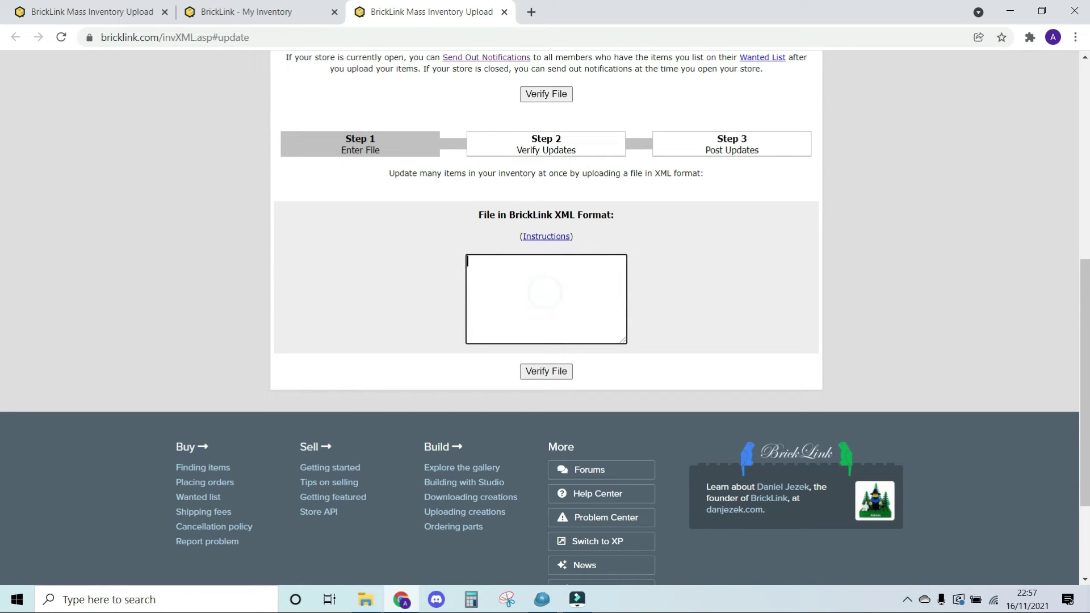
type("<INVENTORY>  <ITEM>   <LOTID>0</LOTID>   <PRICE>14.000</PRICE>   <REMARKS>OTHER</REMARKS>  </ITEM> </INVENTORY>")
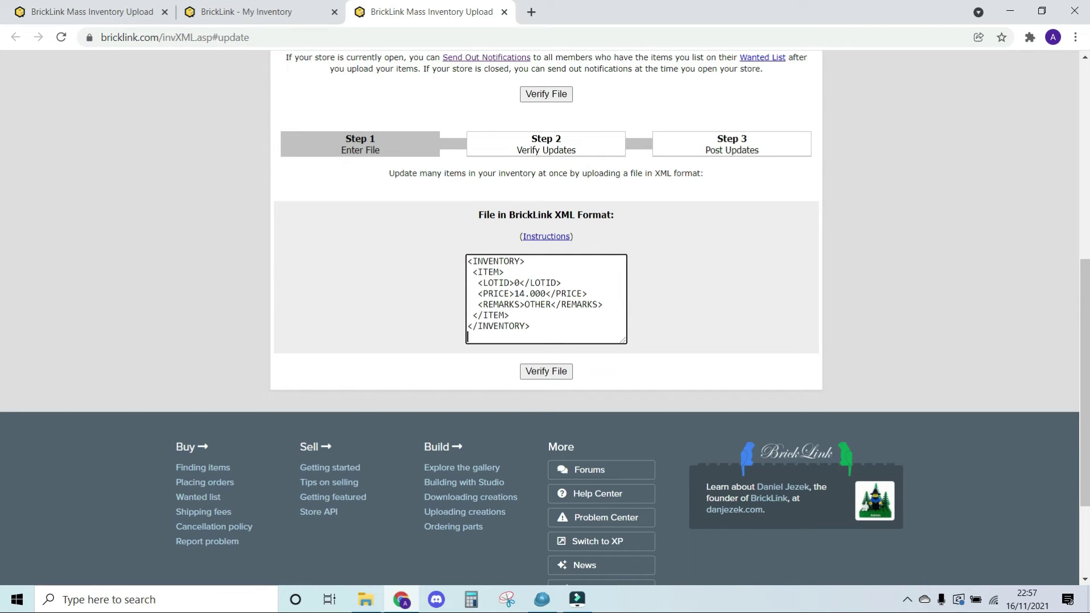
Step: Verify the update, which fails with Lot 0 not found, and return to BrickStore
left_click(560, 372)
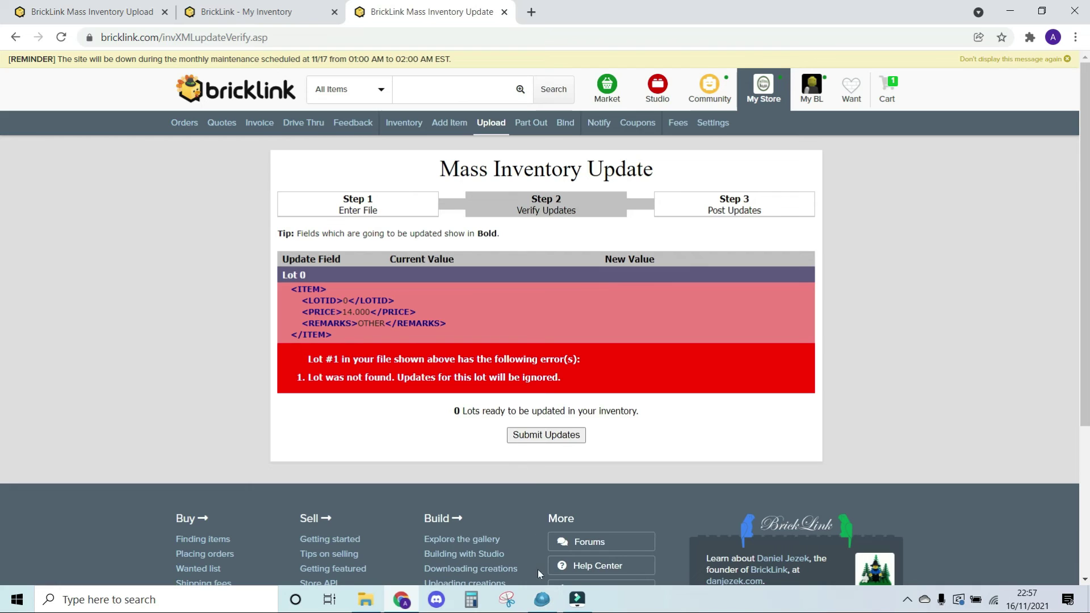
left_click(542, 599)
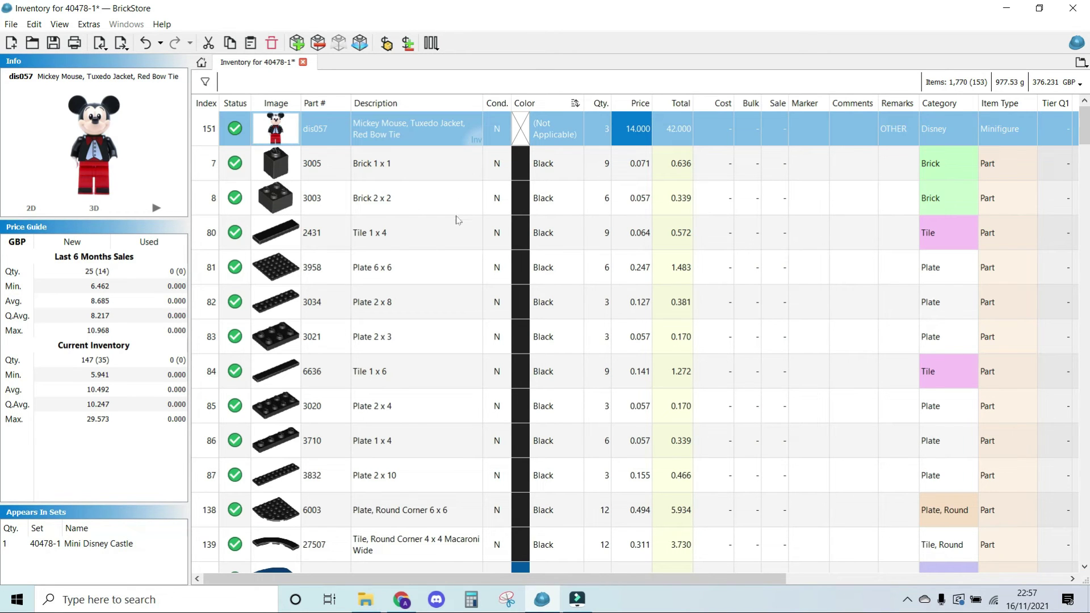
left_click(449, 244)
left_click(427, 139)
right_click(426, 137)
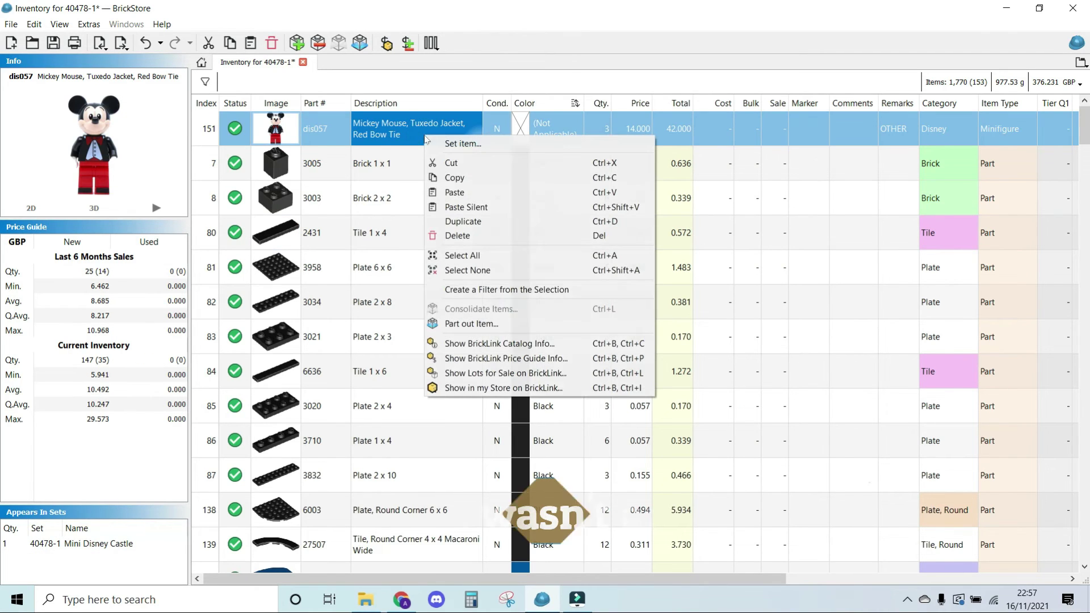
left_click(12, 26)
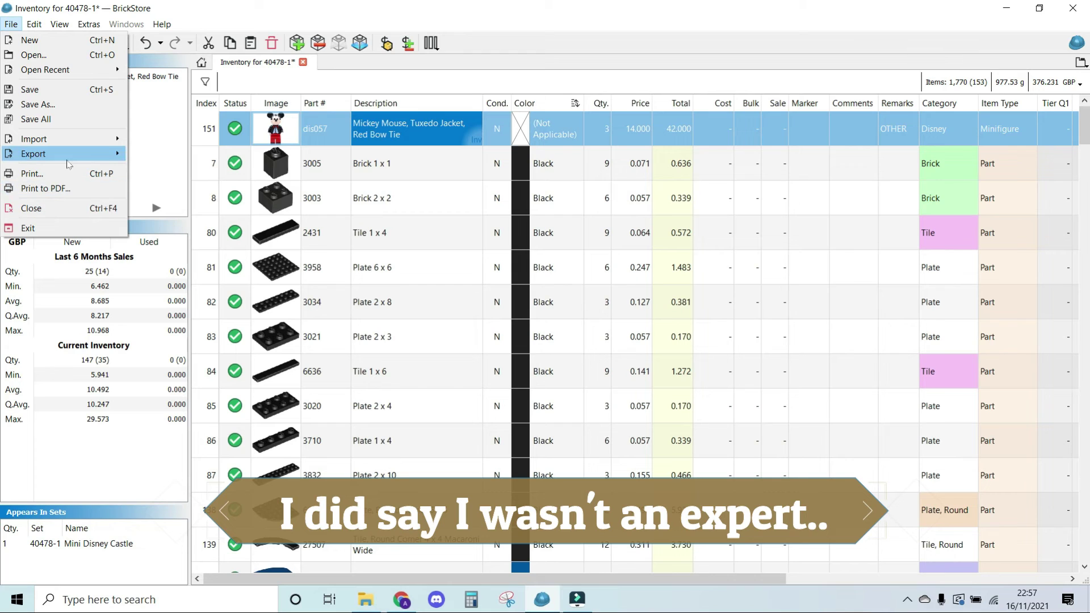
mouse_move(71, 162)
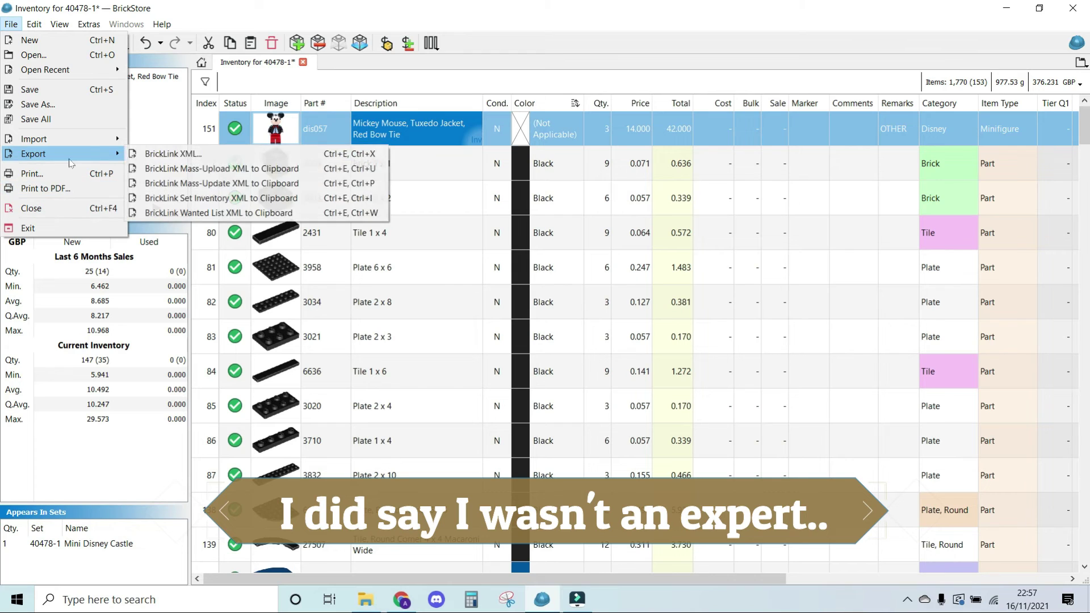
left_click(200, 183)
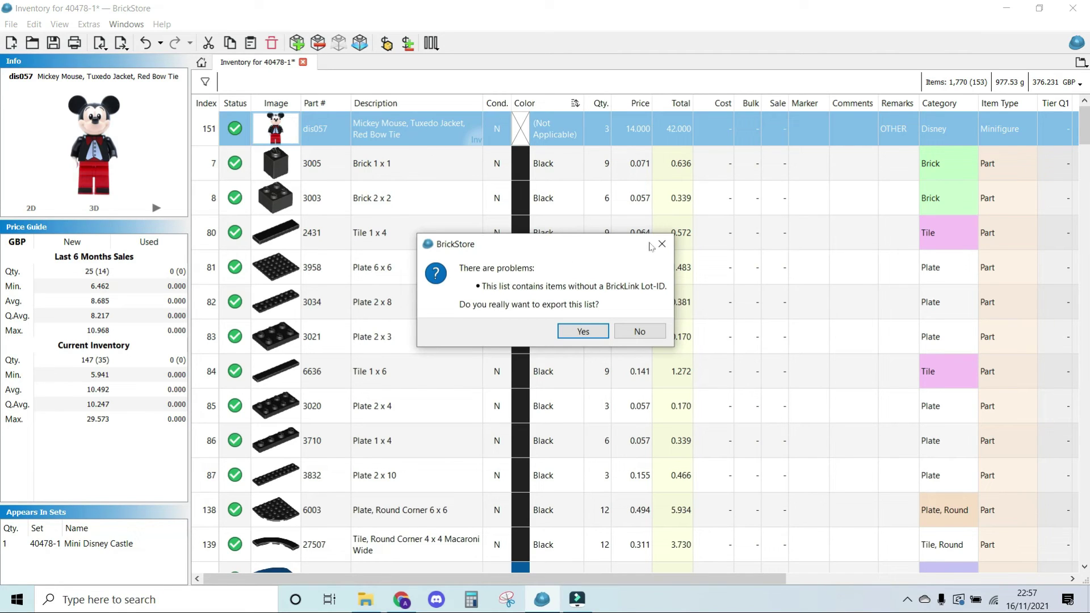
left_click(640, 331)
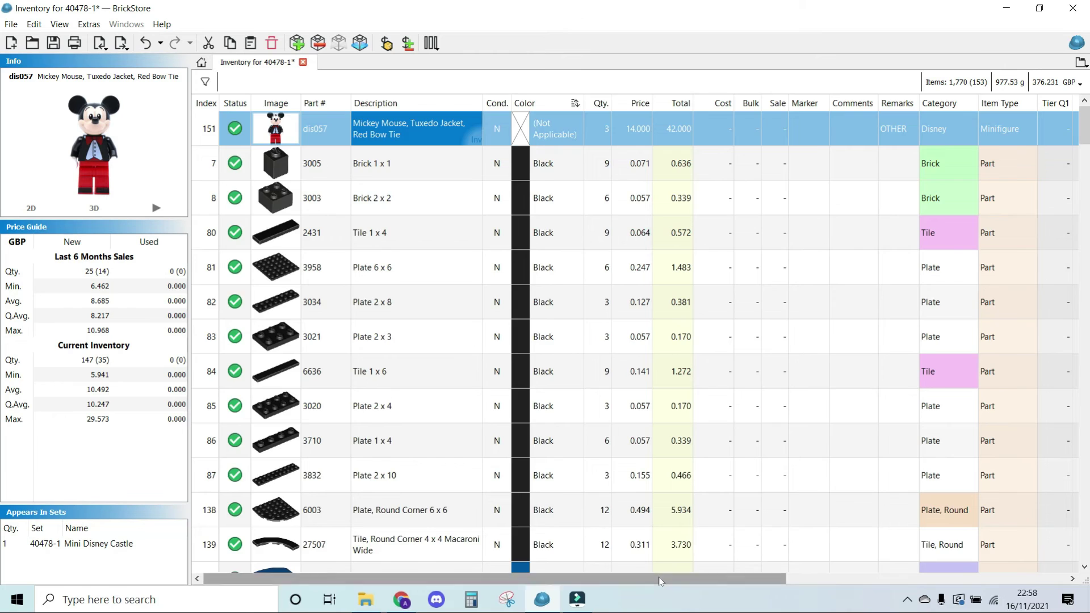
left_click_drag(659, 579, 912, 572)
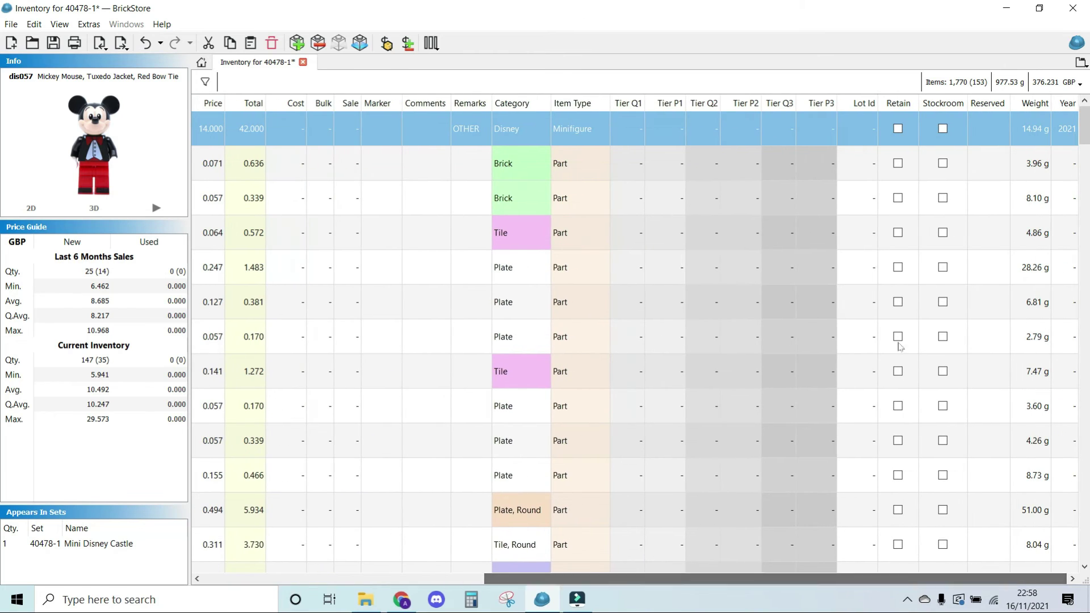
left_click(863, 129)
left_click(738, 234)
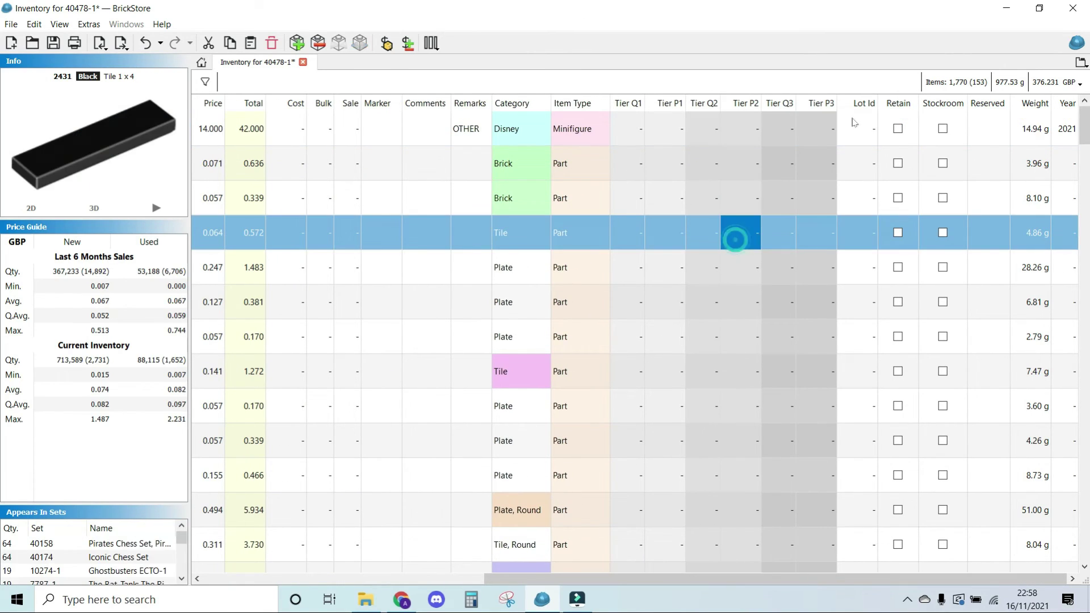
left_click(333, 175)
left_click(330, 138)
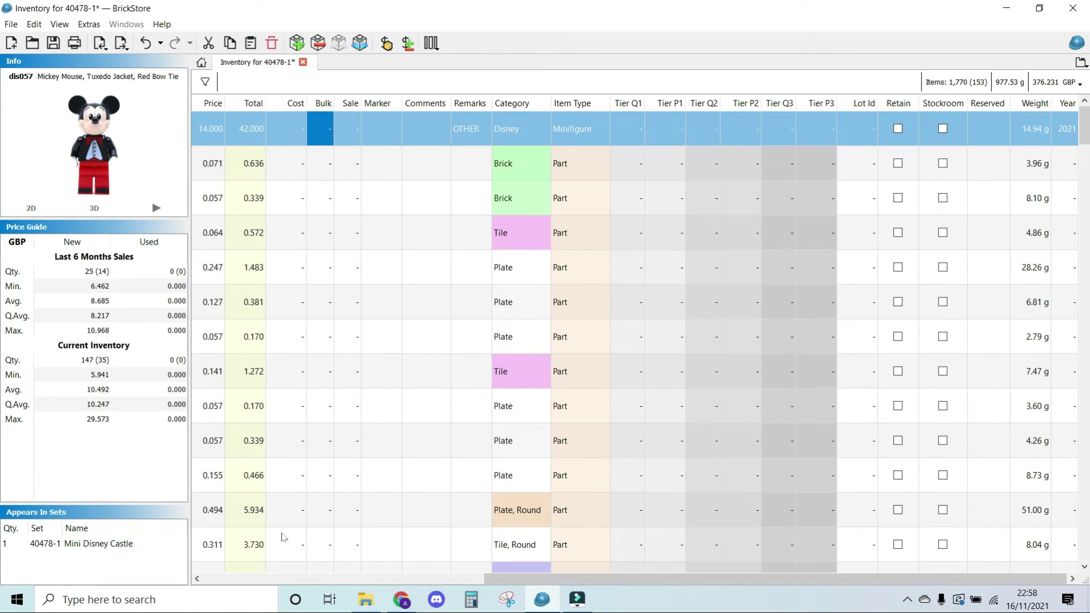
left_click(404, 580)
left_click_drag(404, 579, 426, 580)
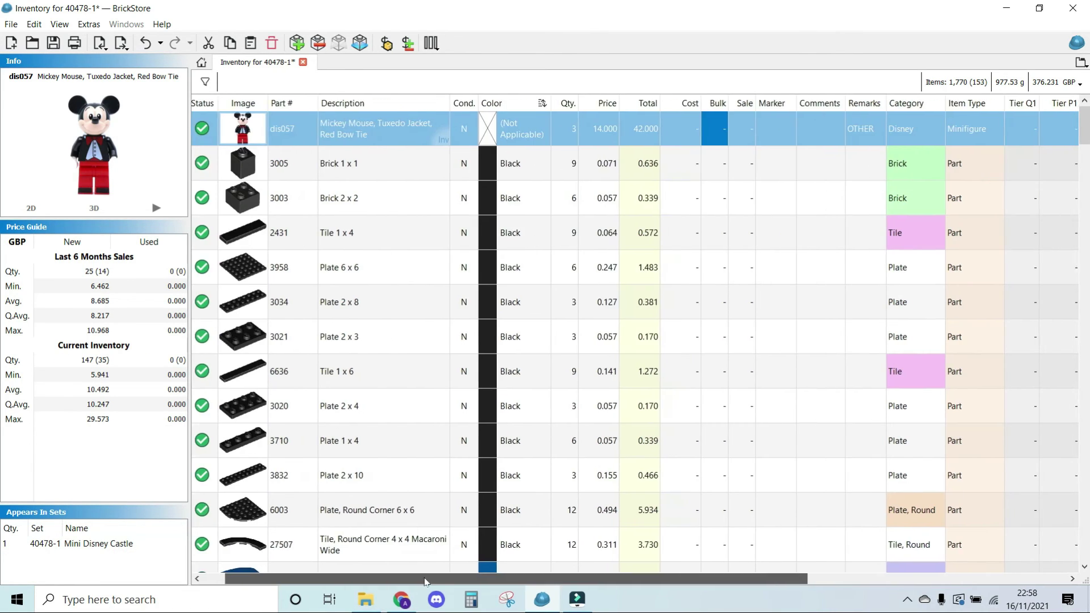
Step: Select the Mickey lot's ID on the BrickLink inventory tab, then return to BrickStore
left_click(400, 600)
left_click(266, 12)
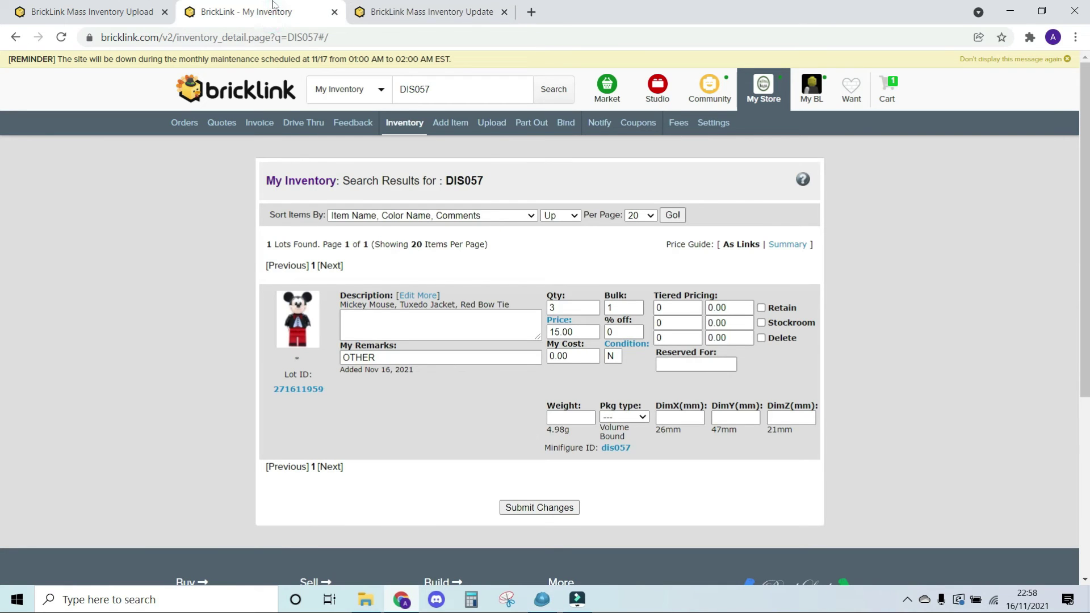
left_click_drag(341, 397, 273, 389)
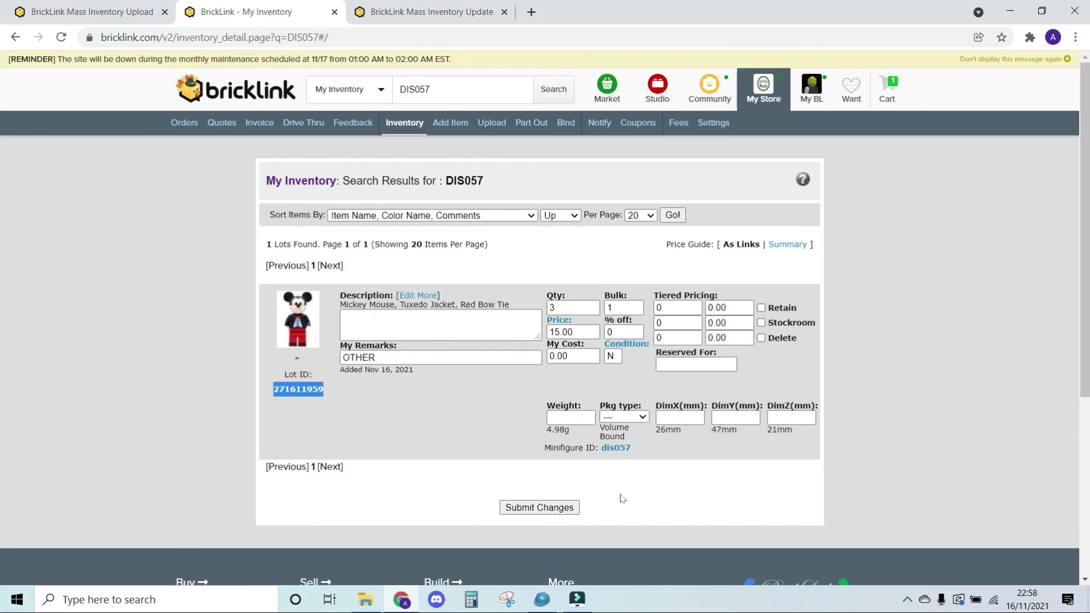
left_click(543, 602)
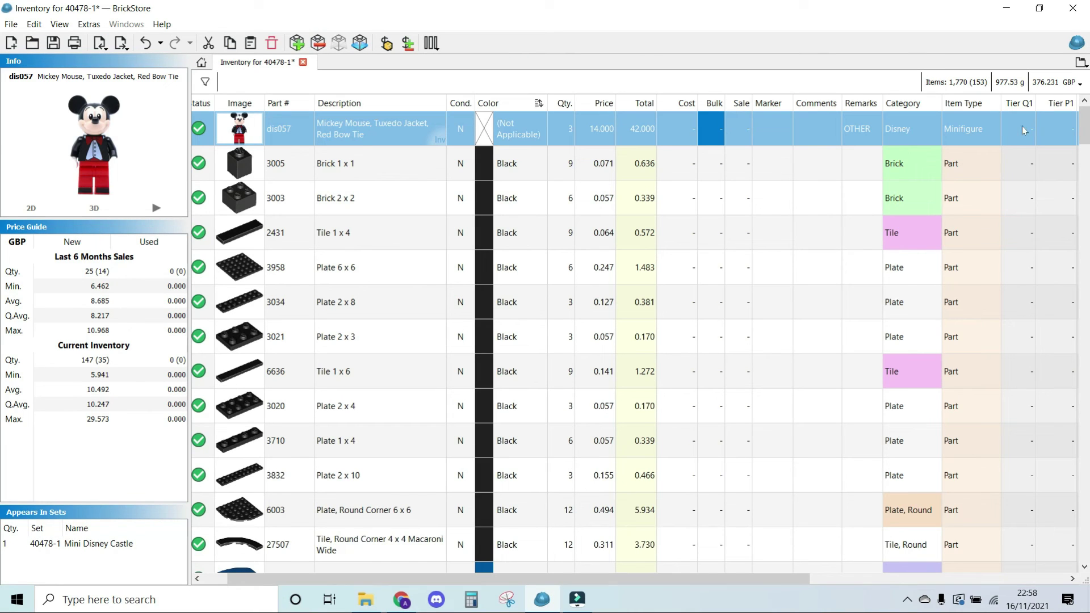
left_click_drag(719, 580, 924, 582)
left_click(932, 123)
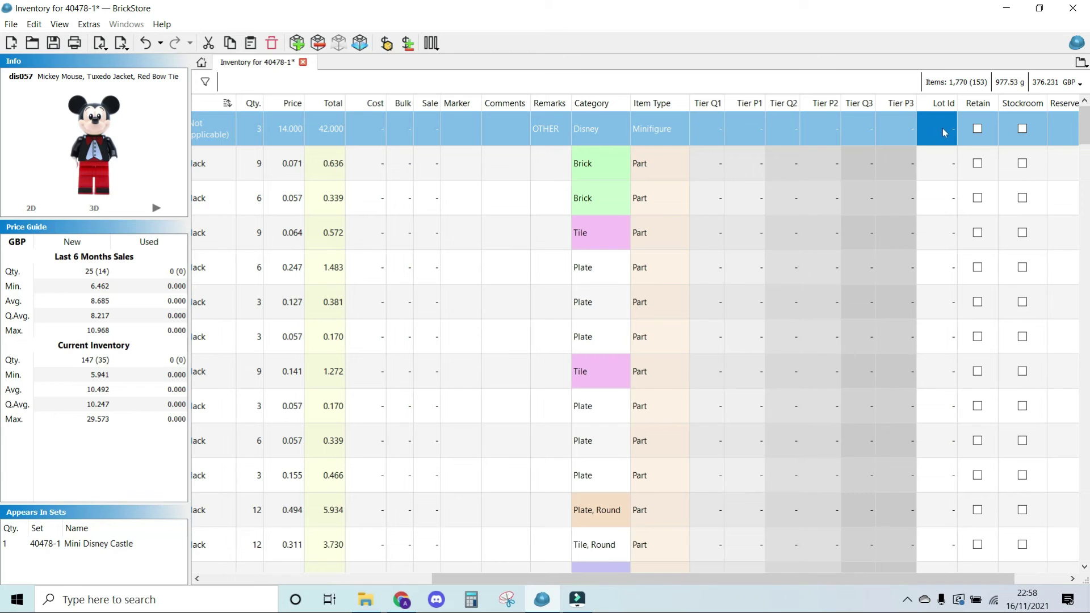
right_click(413, 142)
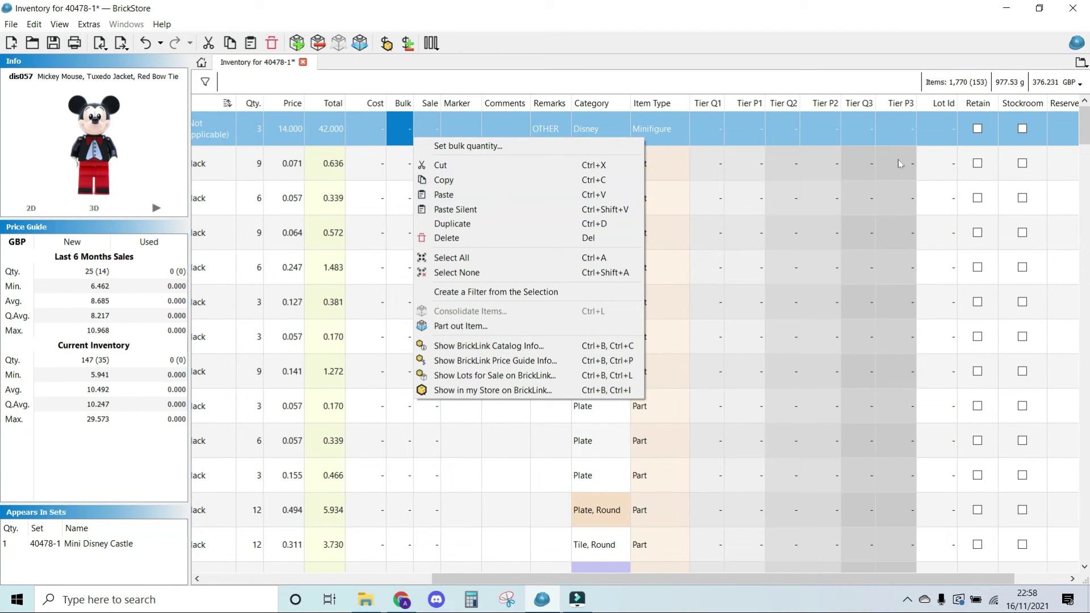
left_click(947, 138)
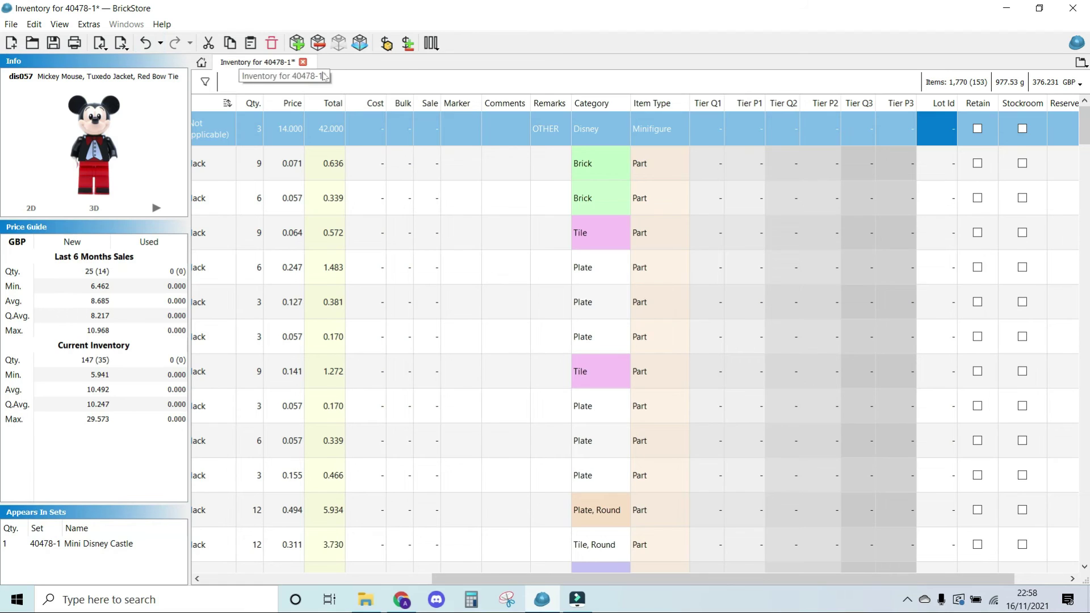
left_click(68, 26)
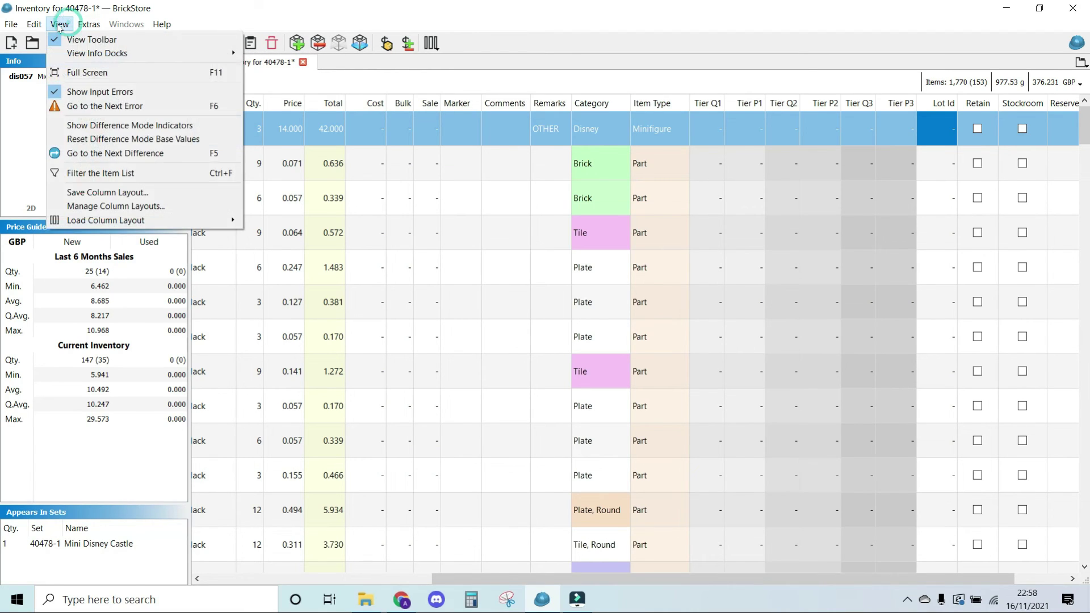
mouse_move(40, 29)
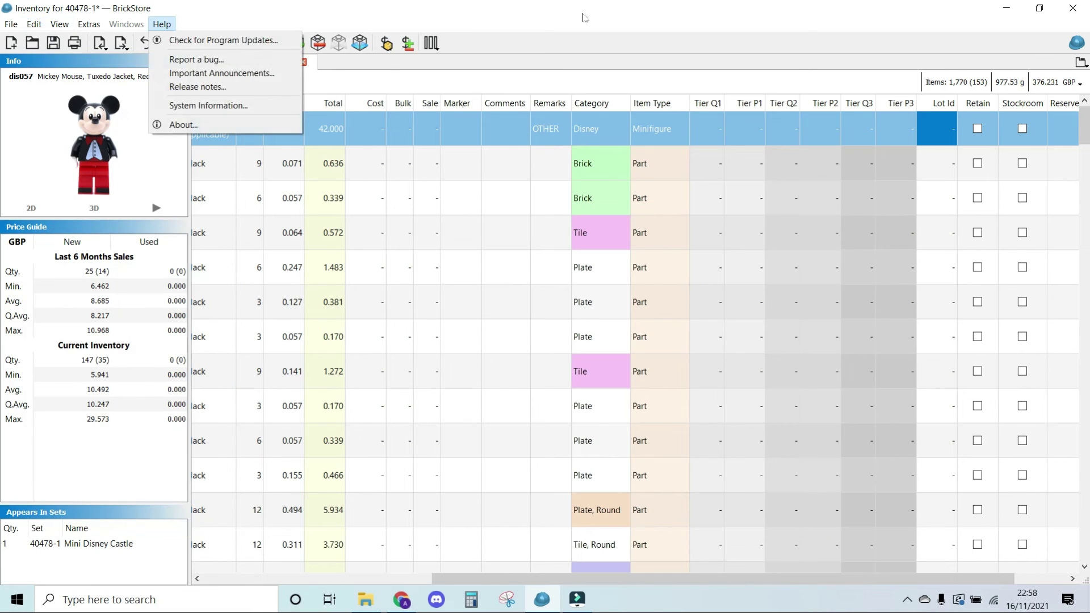
left_click(583, 17)
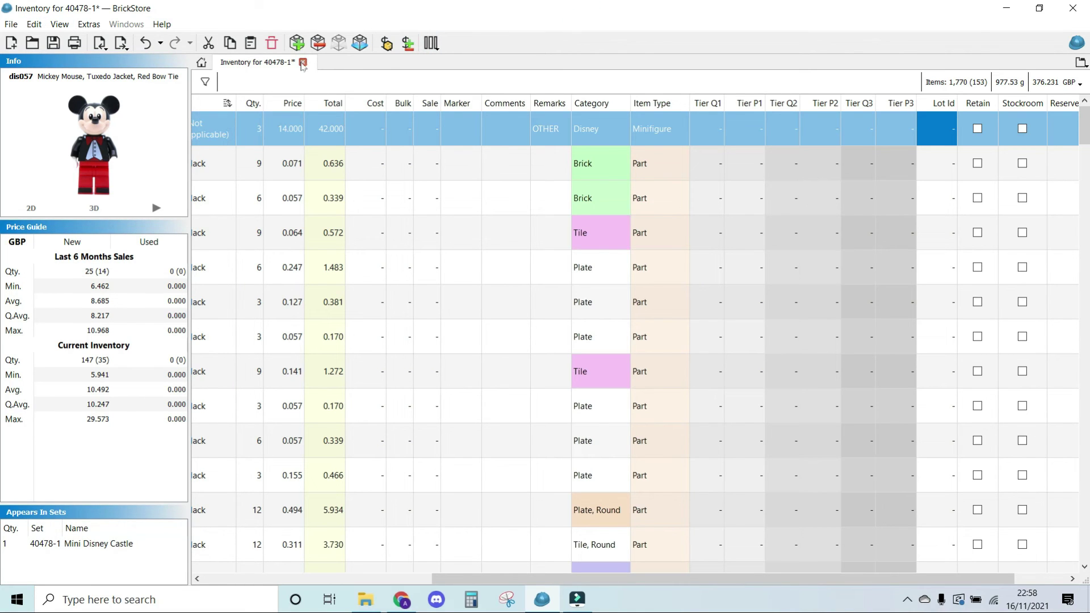
Step: Close the set inventory without saving and import the BrickLink store inventory
left_click(303, 63)
left_click(568, 319)
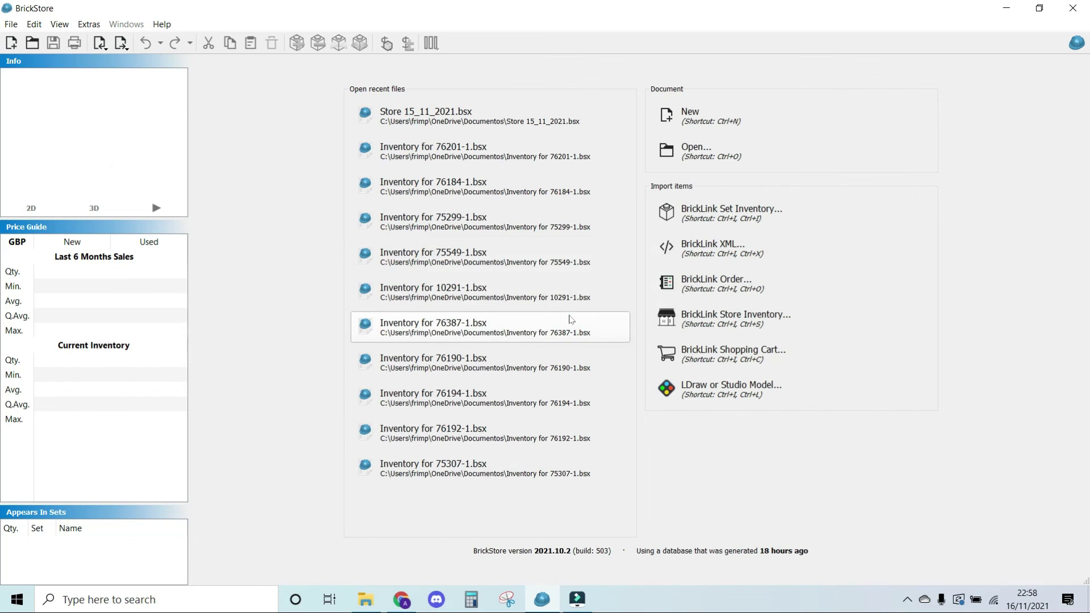
left_click(756, 322)
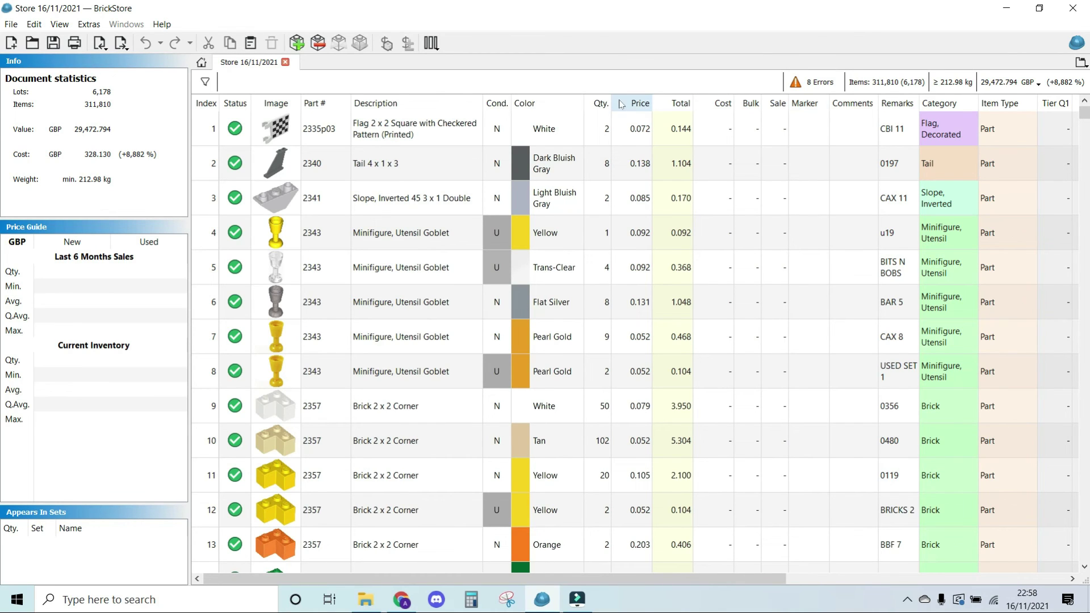
Step: Sort lots by price, highest first, and select from Lucius Malfoy to the last lot
left_click(632, 105)
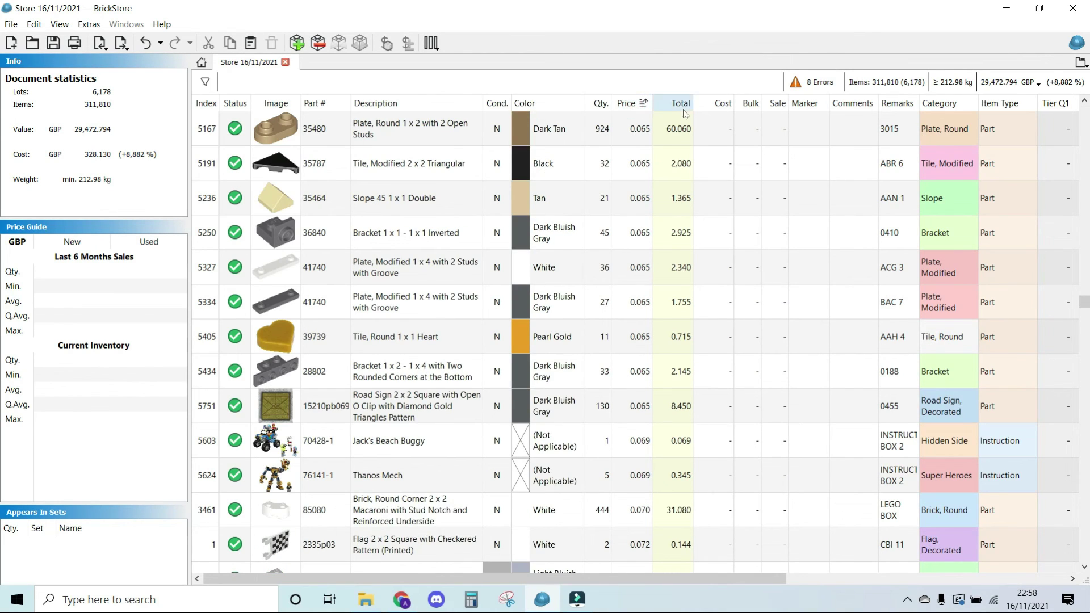
left_click(634, 105)
left_click_drag(1084, 364, 1084, 112)
scroll(364, 251, "down", 3)
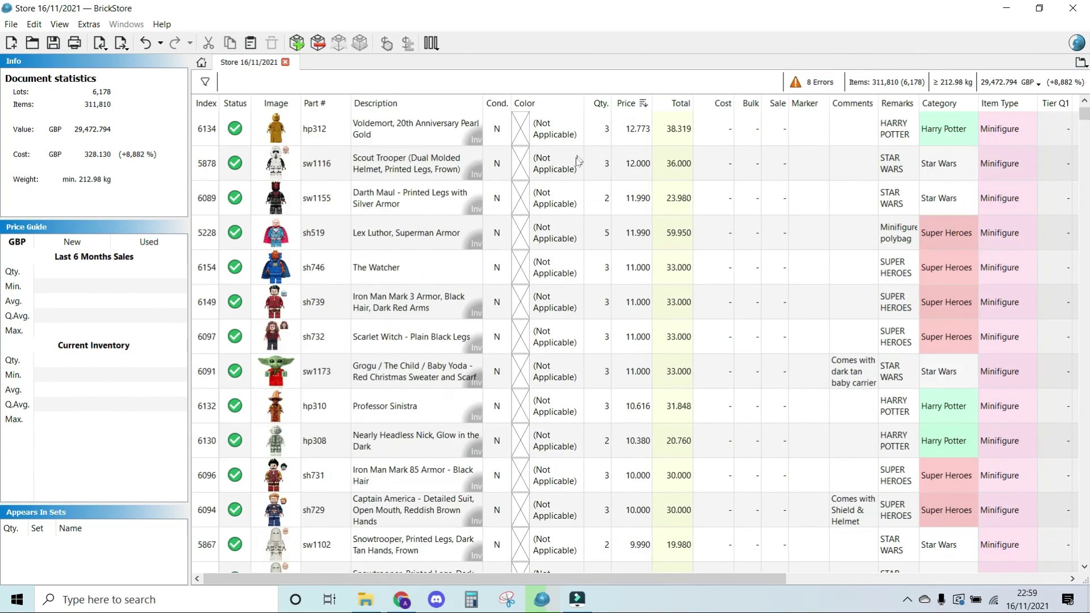
scroll(363, 251, "up", 1)
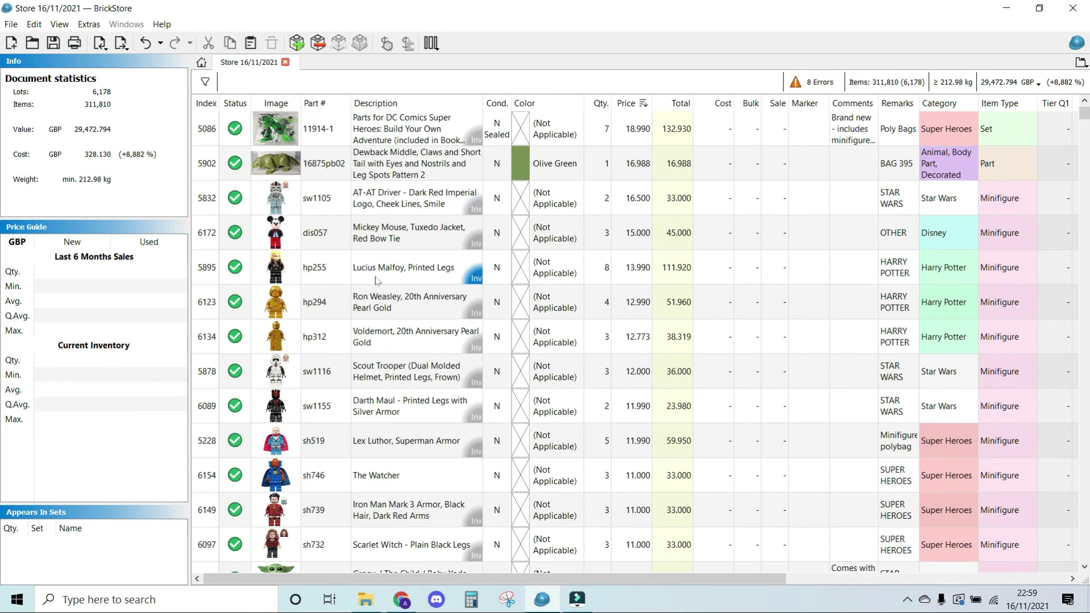
left_click(374, 268)
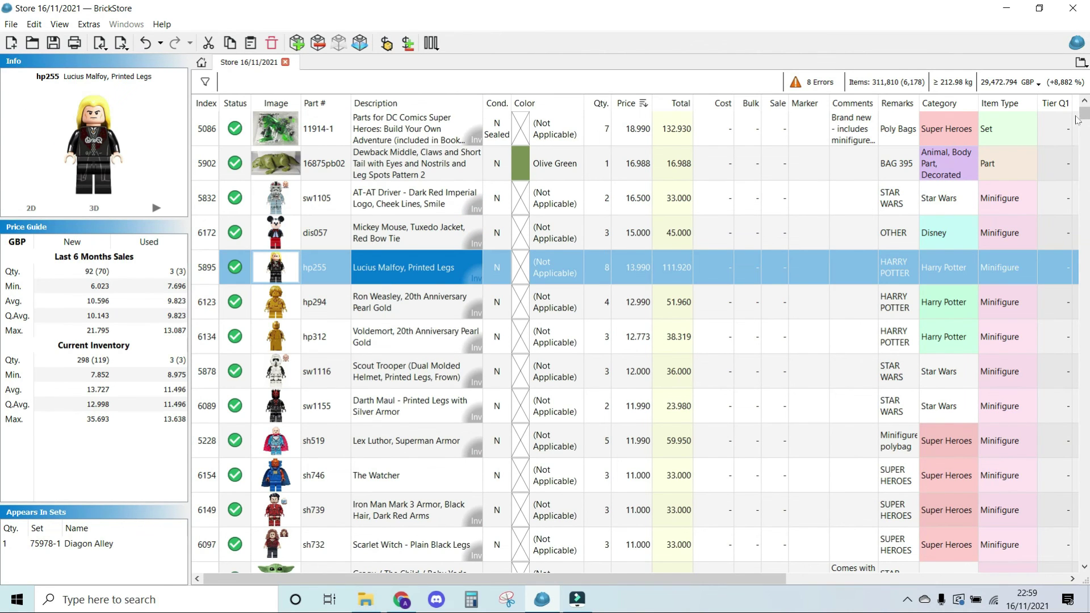
left_click_drag(1080, 114, 1081, 559)
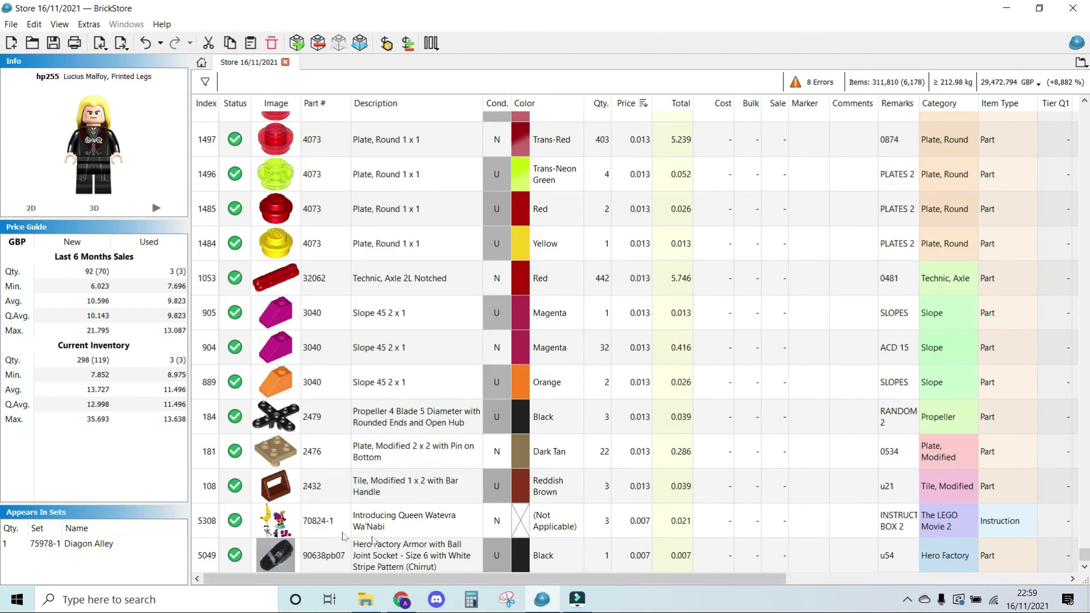
left_click(337, 555, "shift")
Step: Delete the selected lots and the nine lots from AT-AT Driver to Bugatti Chiron
key("Delete")
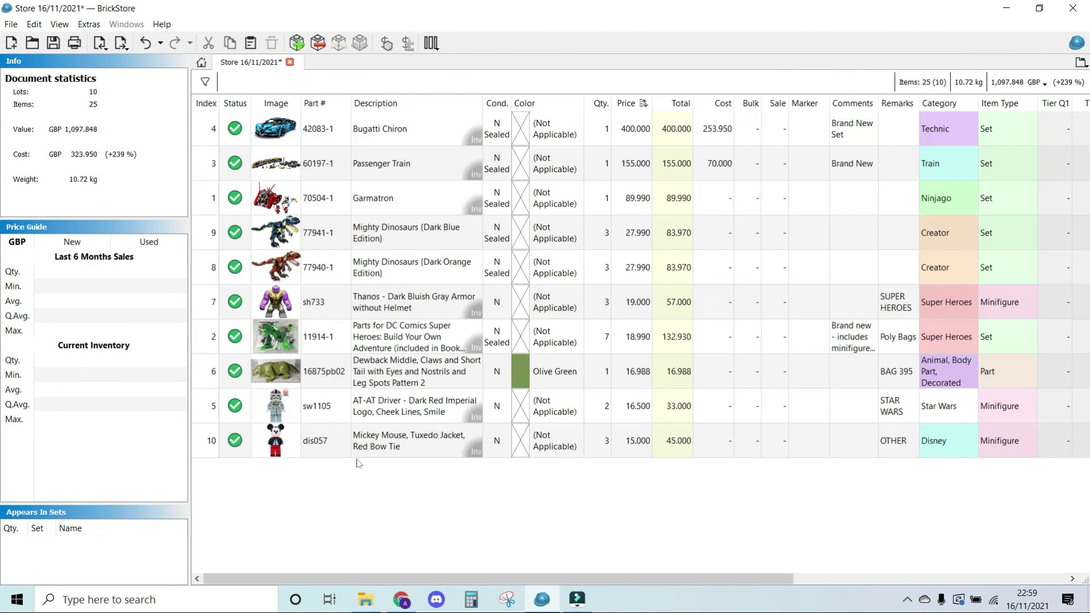
left_click(369, 406)
left_click(375, 134, "shift")
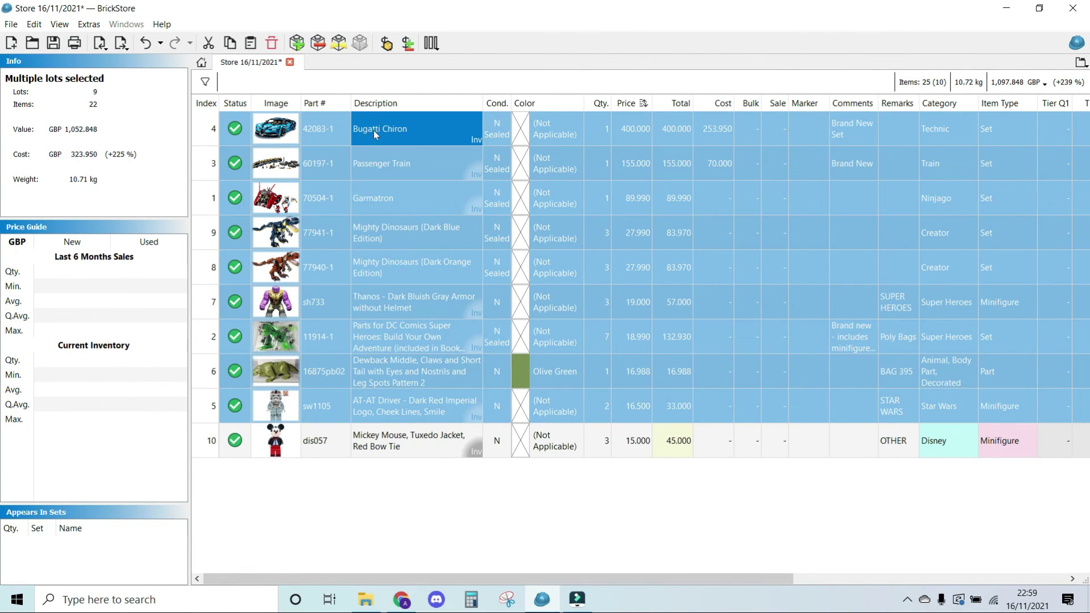
key("Delete")
Step: Reprice the remaining Mickey Mouse lot to 14.000, for a 42.000 total
left_click(379, 145)
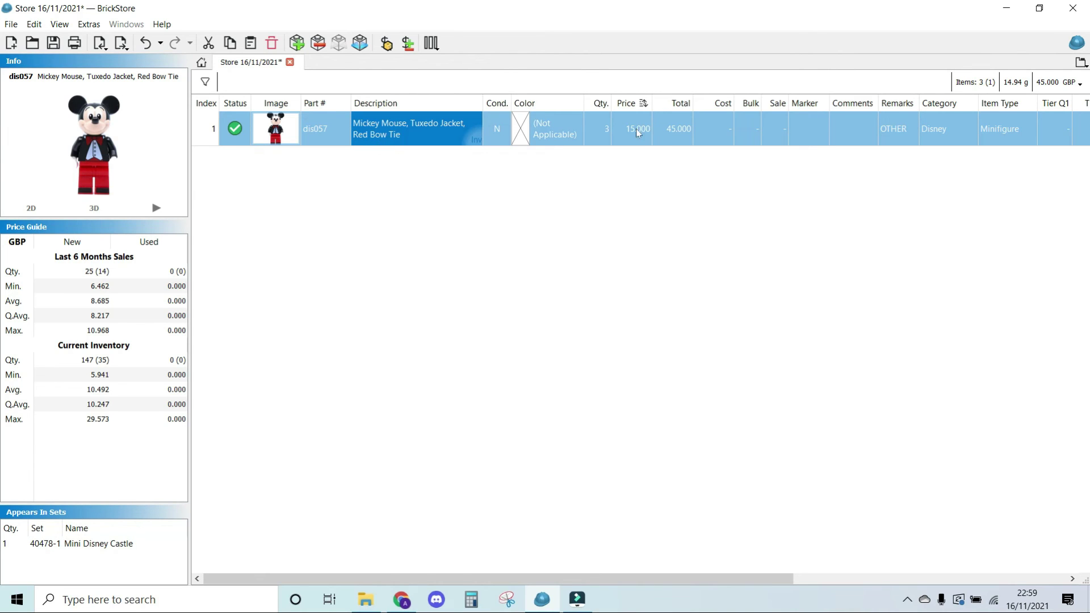
left_click_drag(691, 579, 625, 586)
double_click(620, 126)
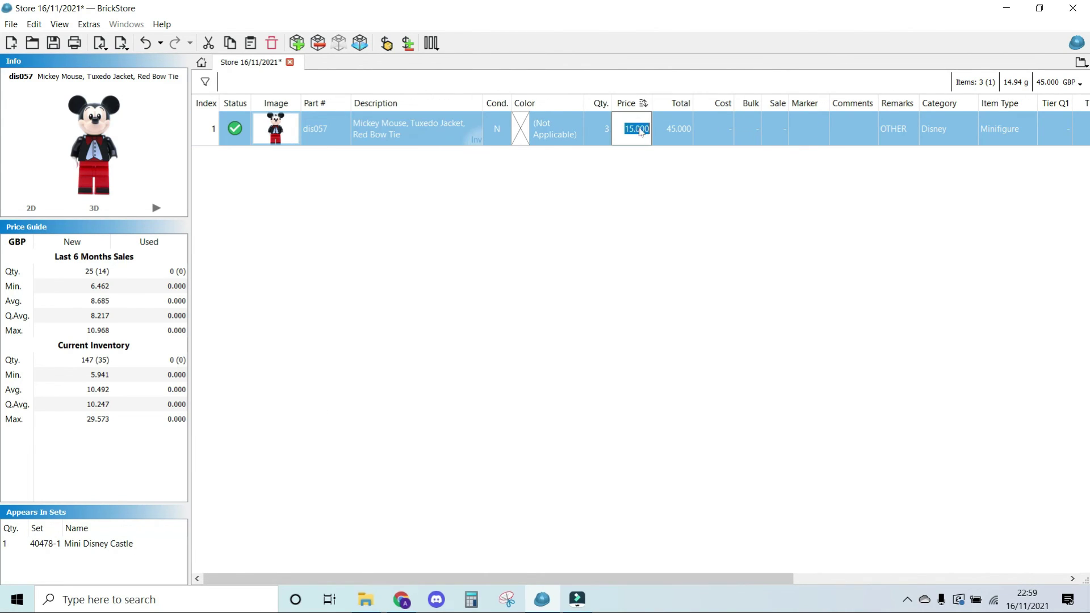
type("1")
key("Return")
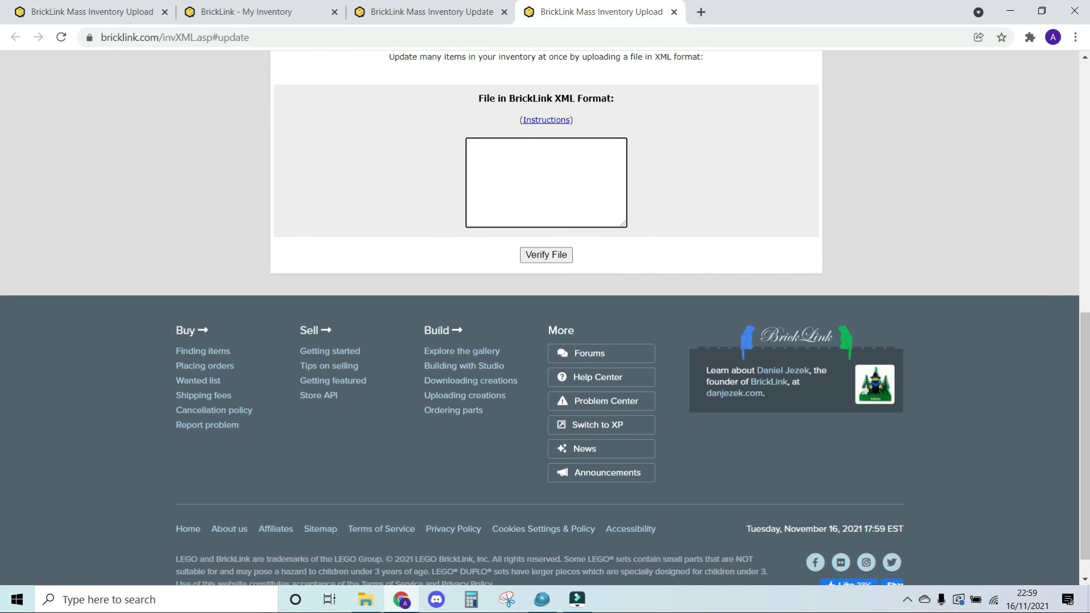
Step: Paste the exported XML into Mass Inventory Update, verify it, and submit the Mickey lot's price change to GBP 14.000
type("<INVENTORY>  <ITEM>   <LOTID>271611959</LOTID>   <PRICE>14.000</PRICE>  </ITEM> </INVENTORY>")
left_click(563, 255)
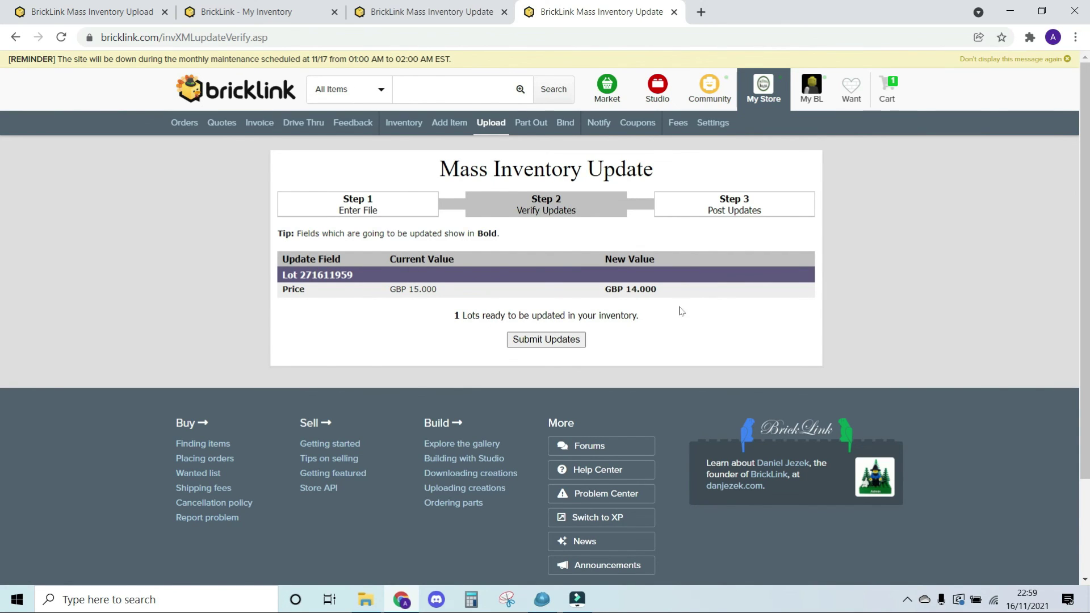
left_click(566, 343)
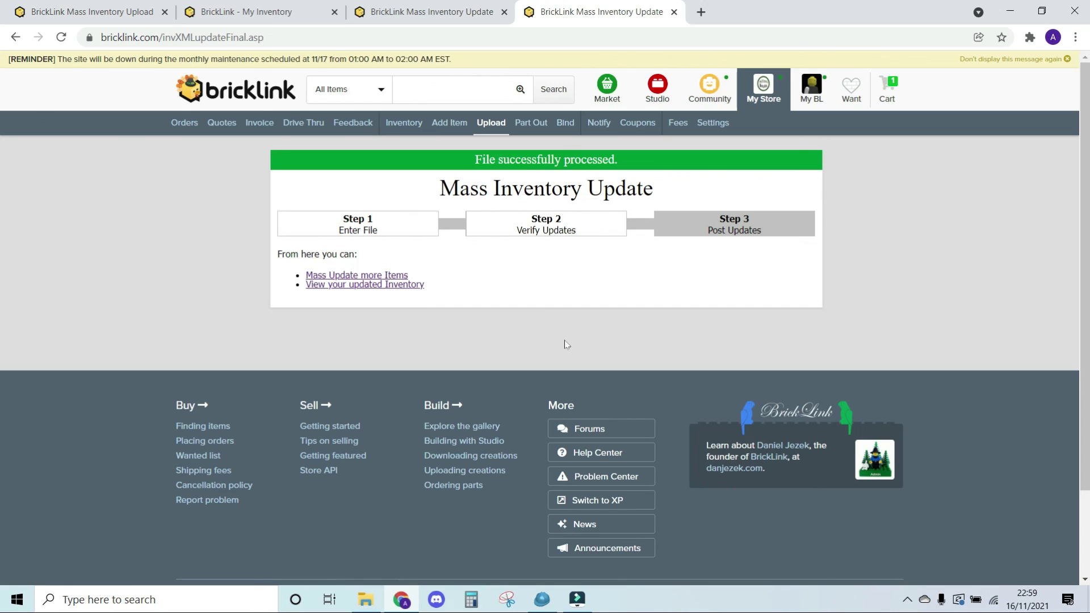
Step: Reload the DIS057 inventory page to confirm the Mickey lot shows 14.00, then return to the update confirmation
left_click(283, 13)
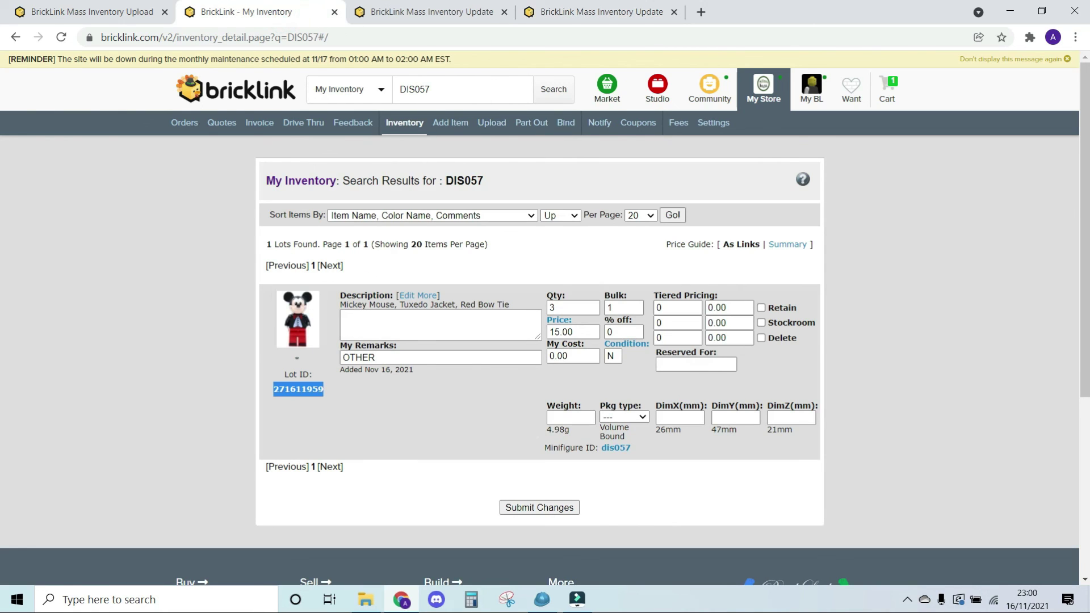
left_click(60, 37)
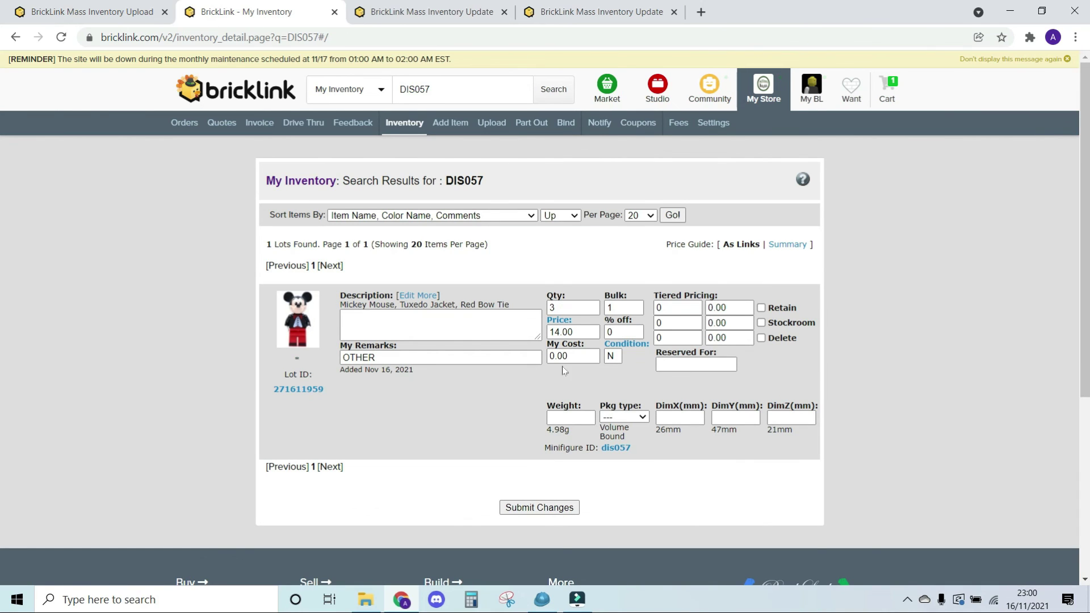
left_click(554, 7)
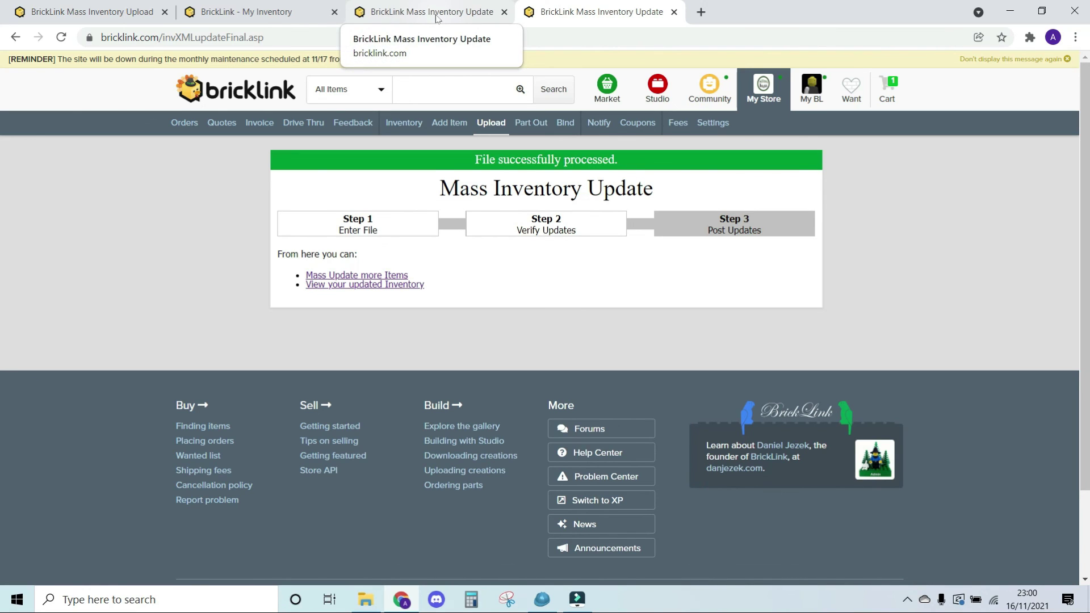
left_click(542, 602)
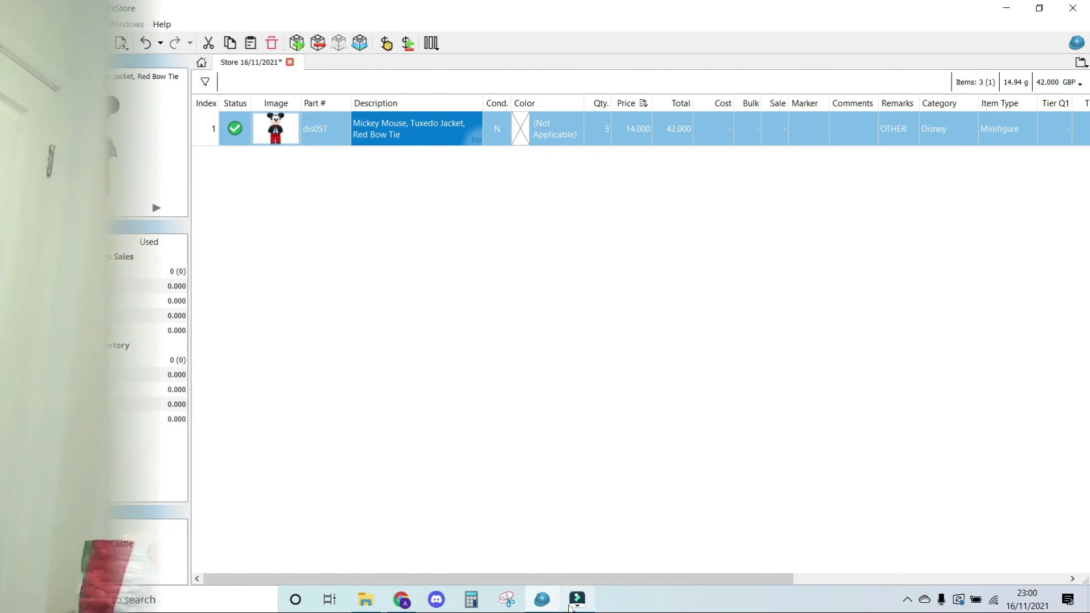